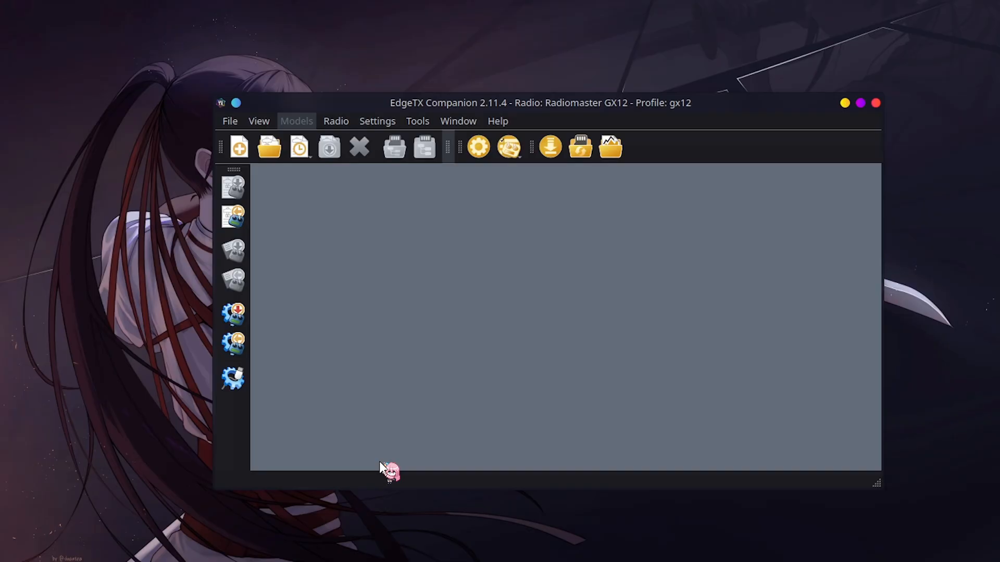
# Switch the active radio profile to My Radio
pyautogui.click(343, 124)
pyautogui.moveTo(375, 120)
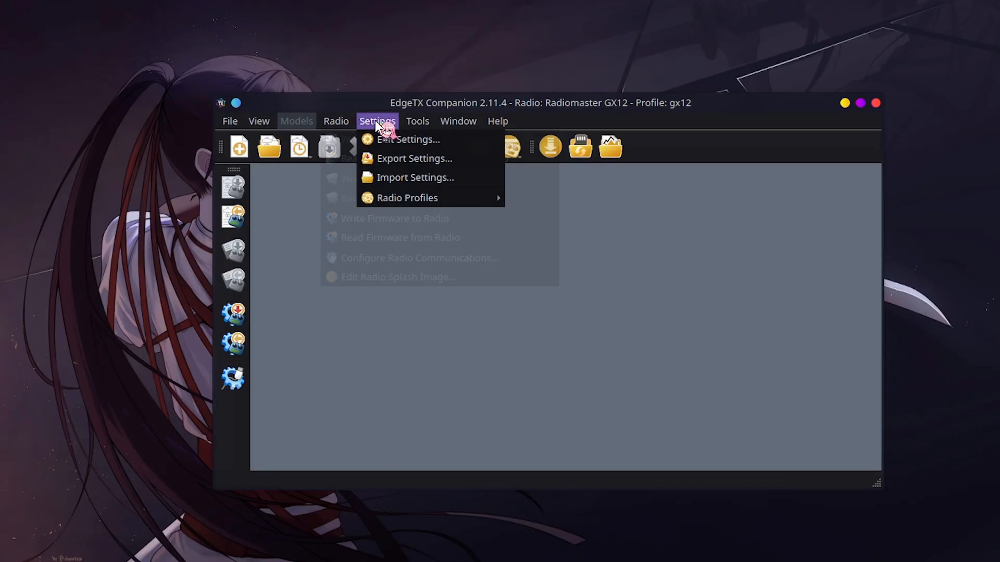
pyautogui.moveTo(446, 196)
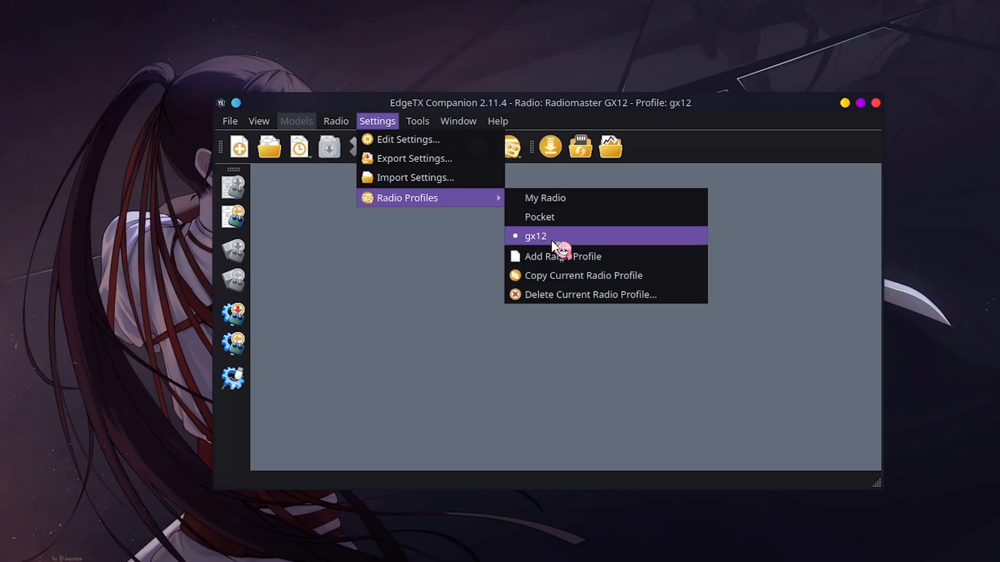
pyautogui.click(521, 198)
# View the radio type and other settings of the My Radio profile and close them without changes
pyautogui.click(378, 122)
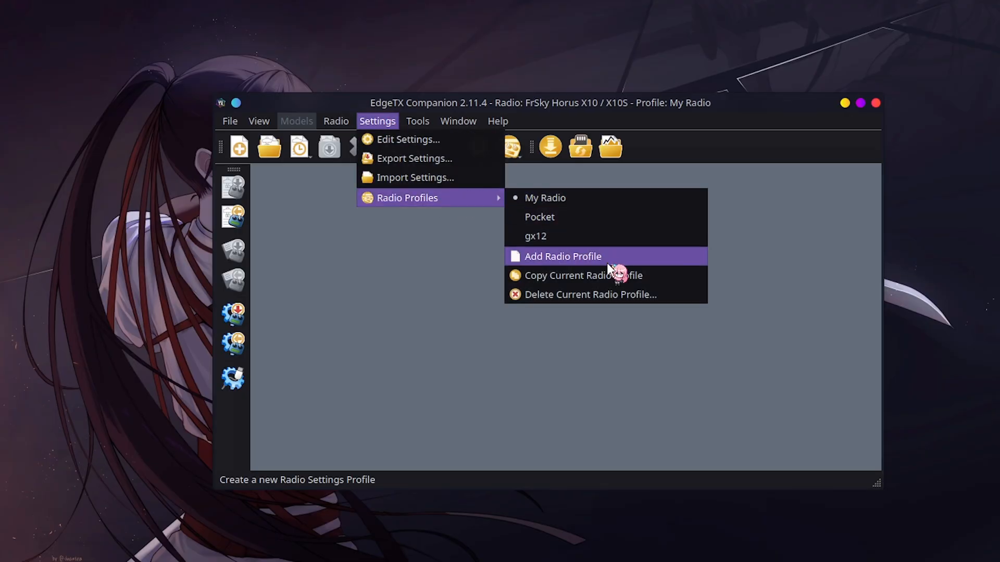
pyautogui.click(423, 139)
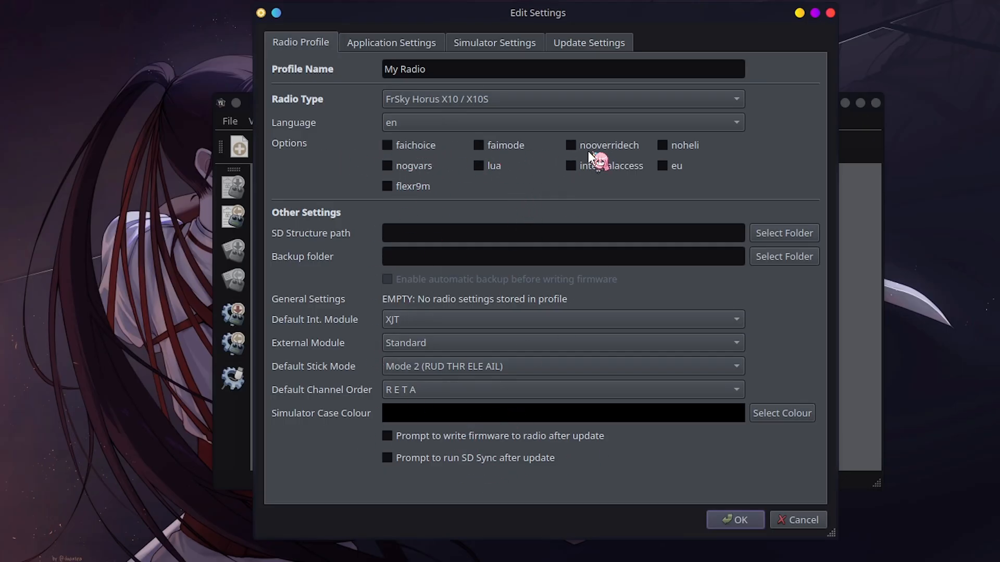
pyautogui.click(800, 523)
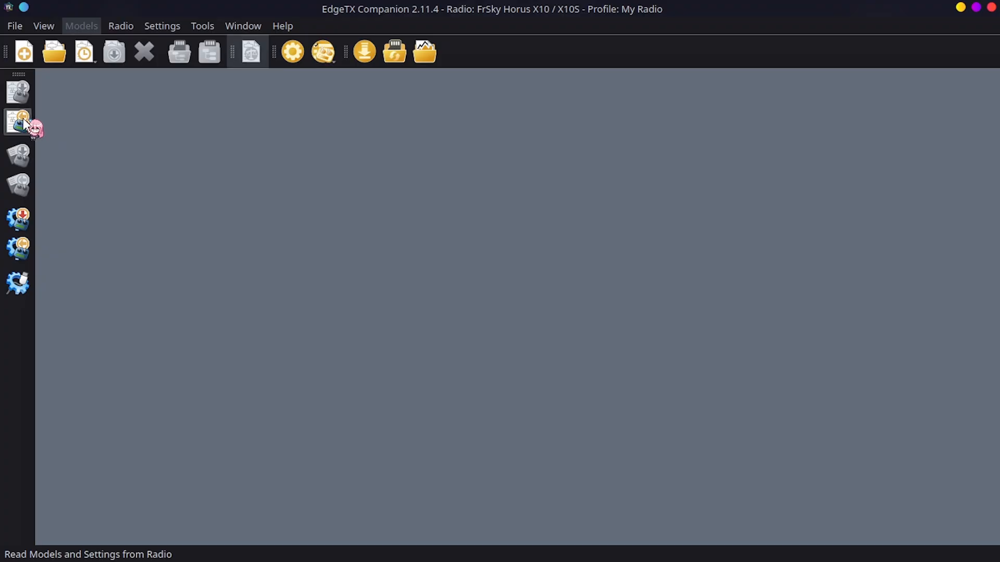
# Read the models and settings from the connected radio
pyautogui.click(157, 27)
pyautogui.moveTo(227, 103)
pyautogui.click(21, 131)
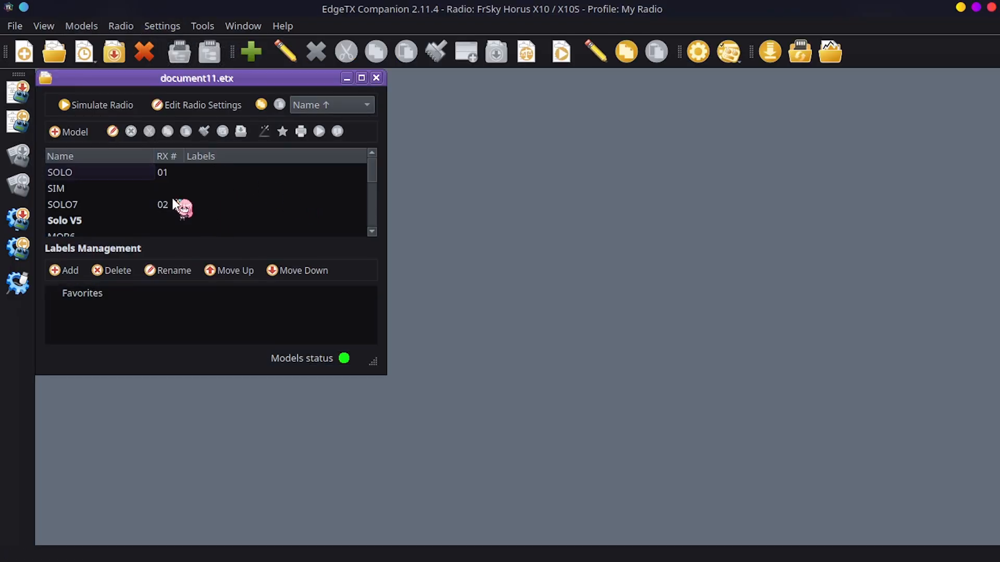
# Select and copy the models SOLO, SOLO7, Solo V5 and FLY EGG from document11.etx
pyautogui.click(77, 171)
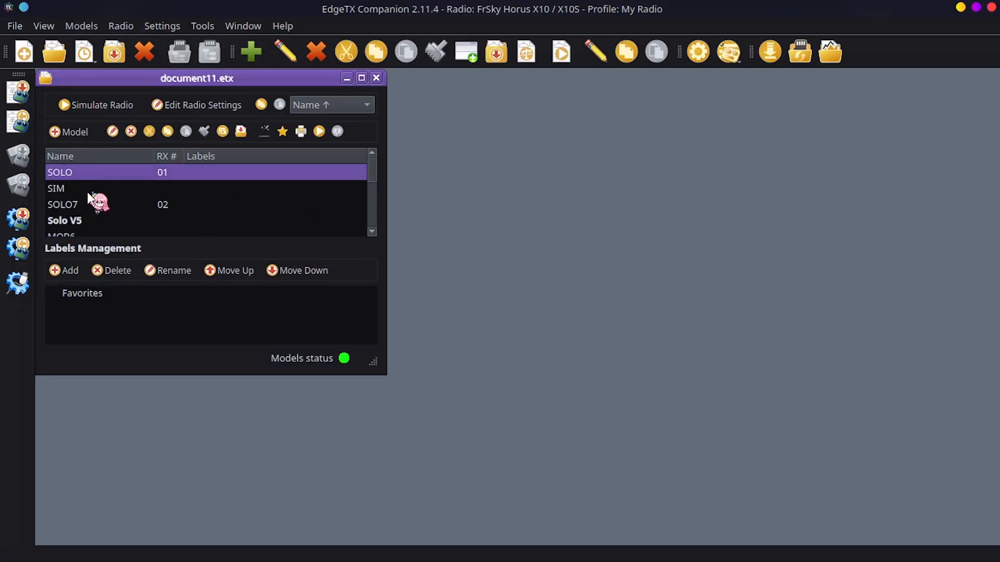
pyautogui.keyDown('ctrl'); pyautogui.click(92, 203); pyautogui.keyUp('ctrl')
pyautogui.keyDown('ctrl'); pyautogui.click(103, 221); pyautogui.keyUp('ctrl')
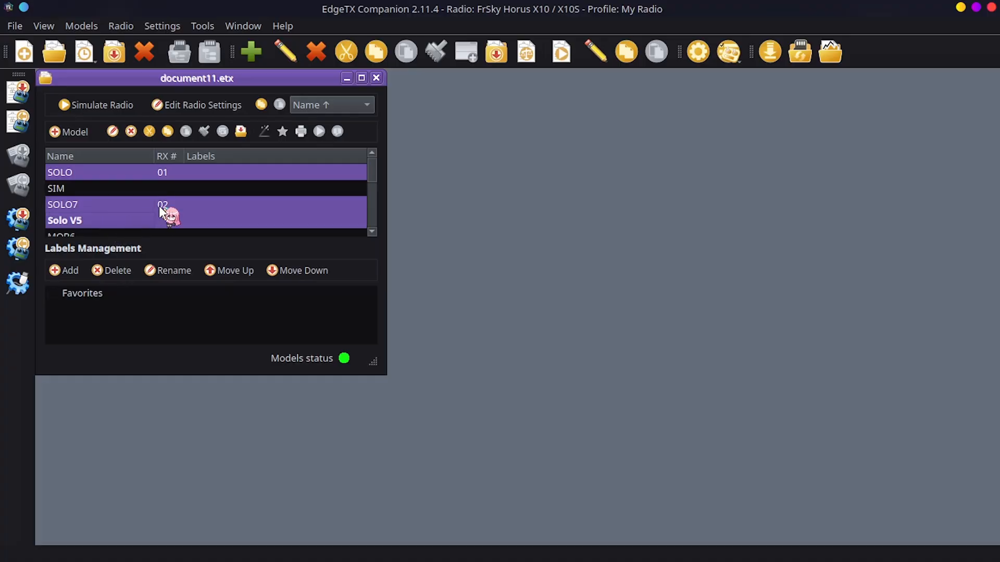
pyautogui.scroll(-1, 226, 193)
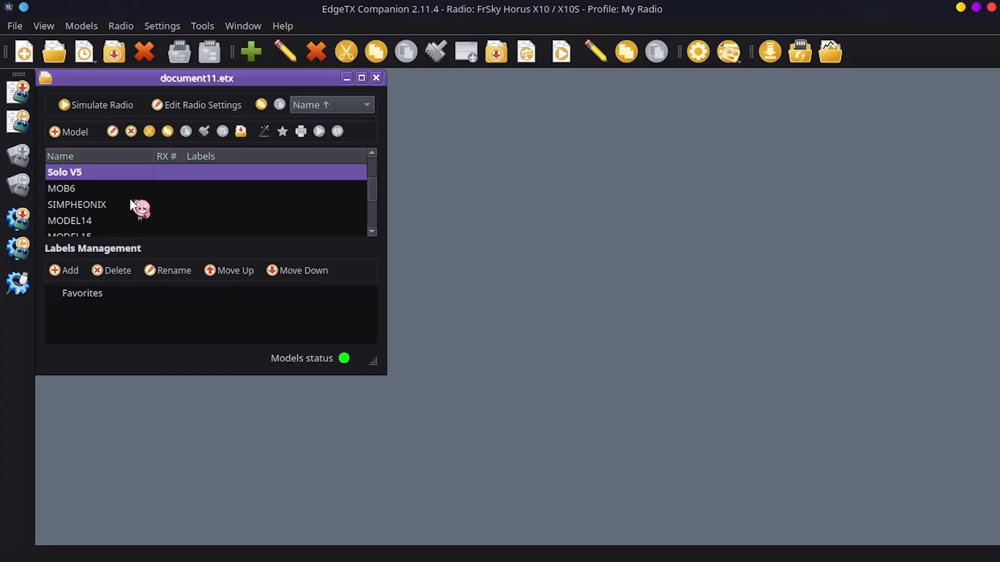
pyautogui.scroll(-2, 156, 204)
pyautogui.click(147, 204)
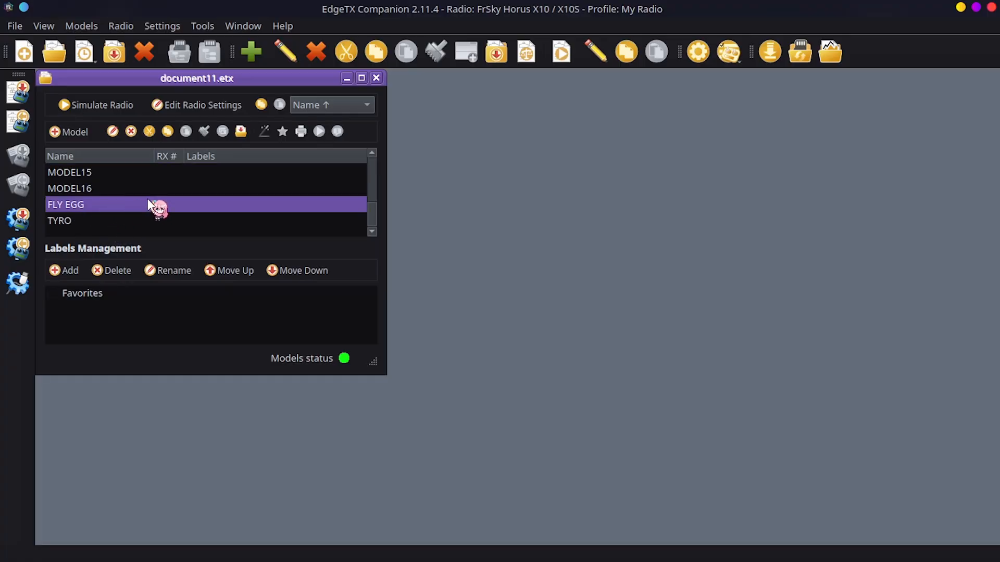
pyautogui.scroll(2, 180, 203)
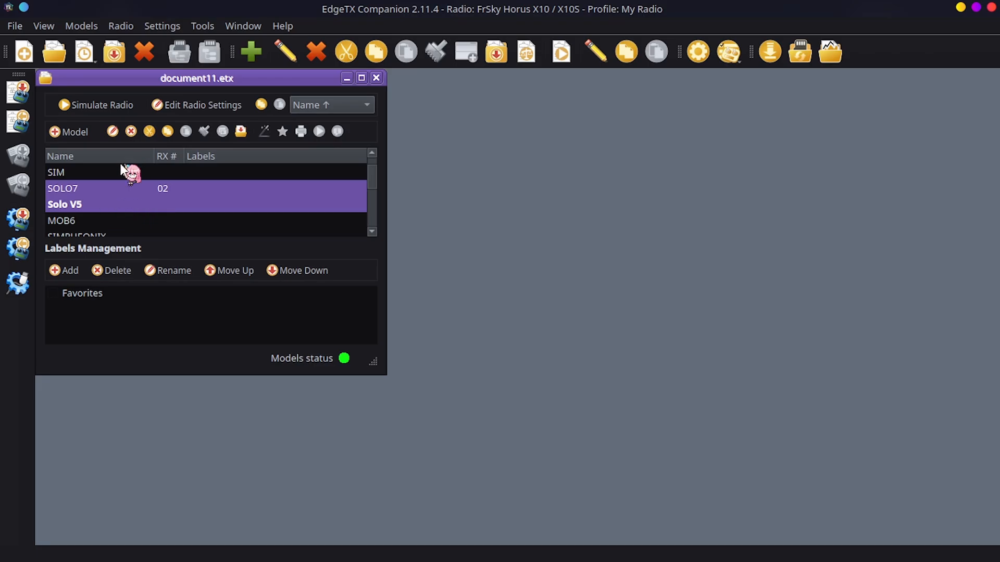
pyautogui.scroll(1, 120, 202)
pyautogui.scroll(-1, 119, 201)
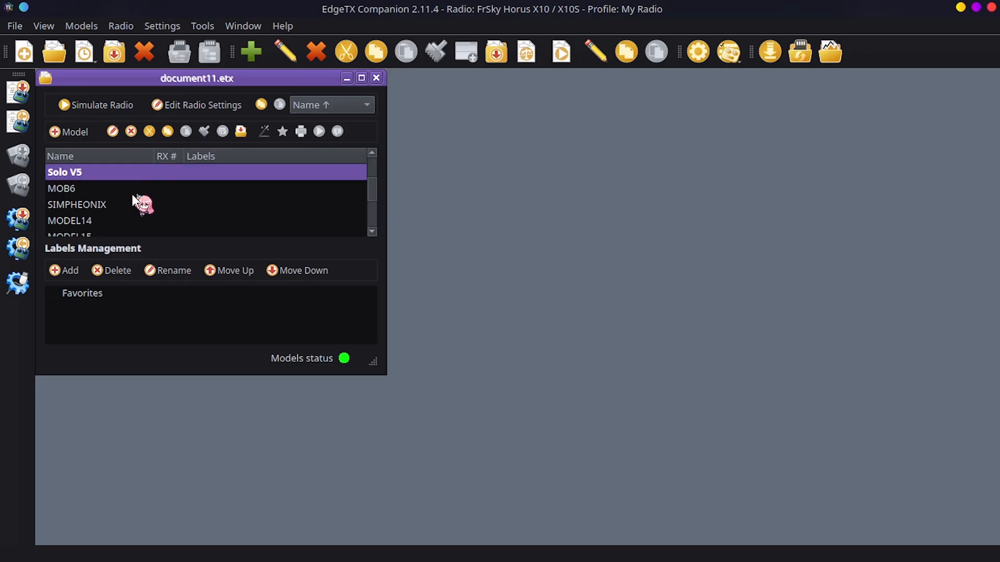
# Paste the copied models into a new document and close document11.etx
pyautogui.click(25, 53)
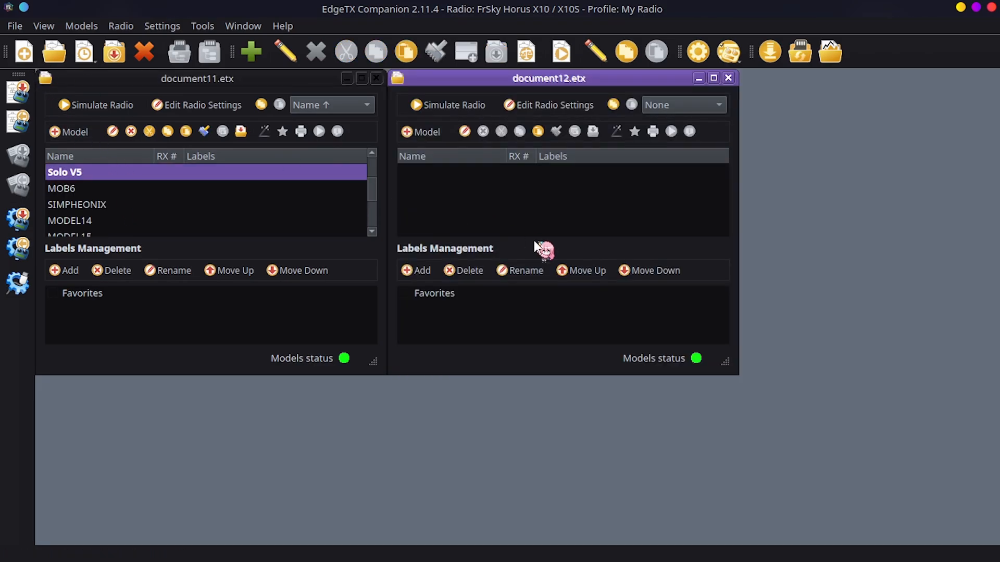
pyautogui.hotkey('ctrl', 'v')
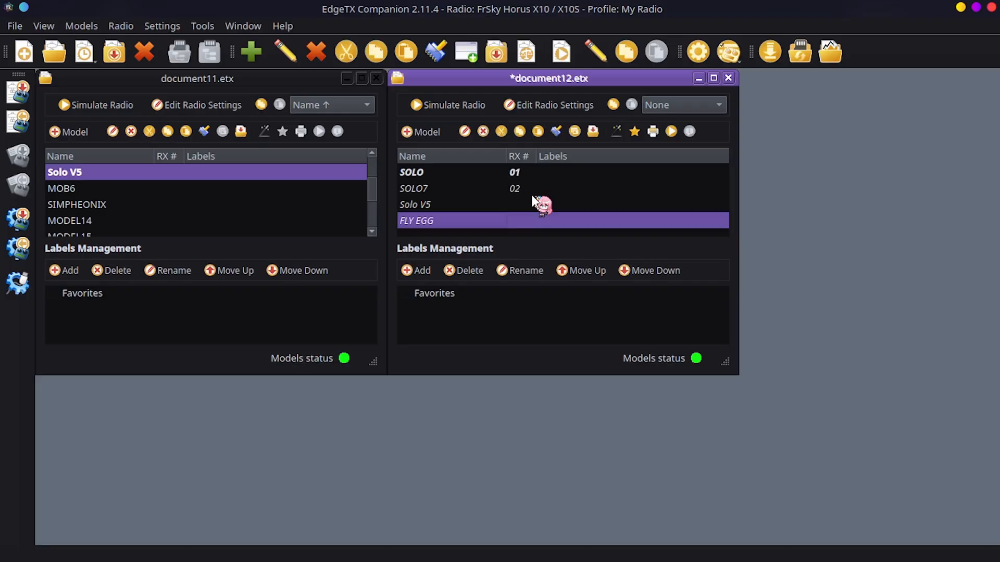
pyautogui.click(375, 81)
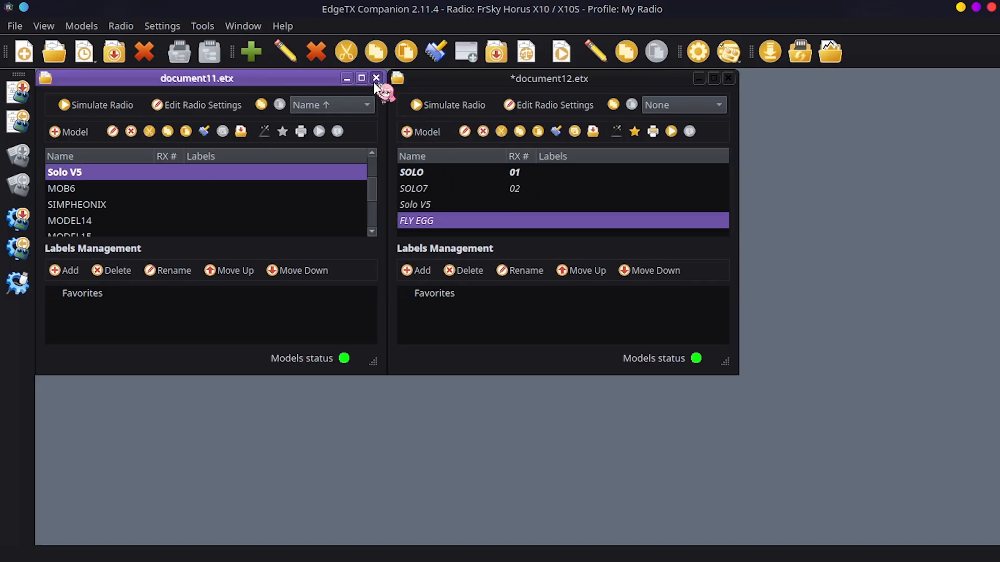
pyautogui.moveTo(460, 82); pyautogui.dragTo(194, 92)
# Switch to the gx12 radio profile despite unsaved changes and convert document12.etx to that radio type
pyautogui.click(159, 26)
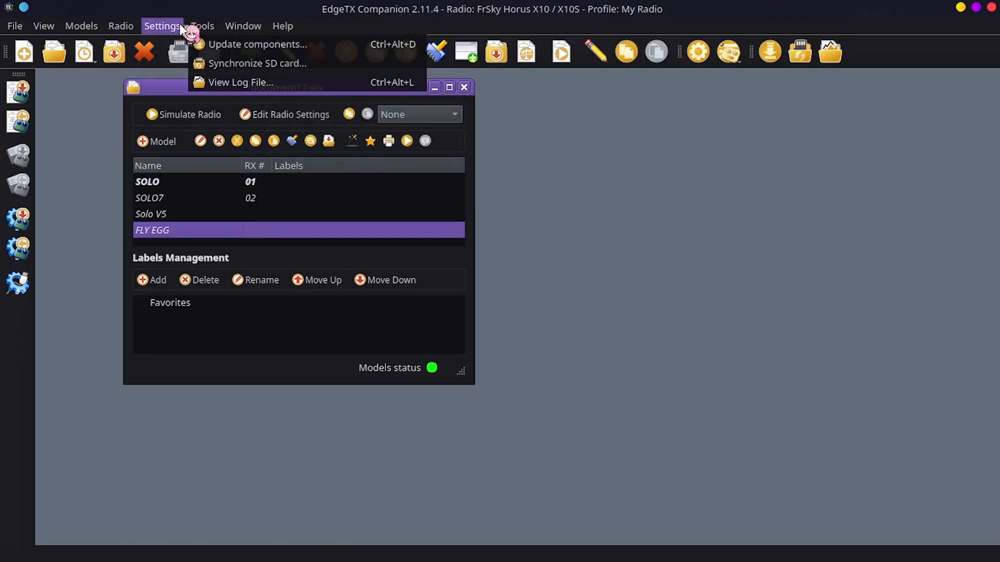
pyautogui.moveTo(216, 105)
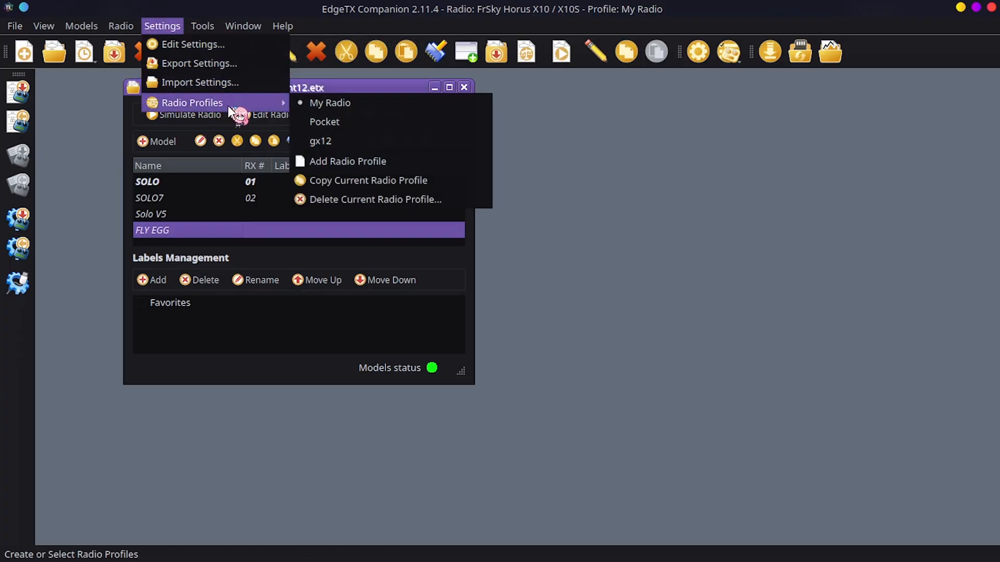
pyautogui.click(348, 141)
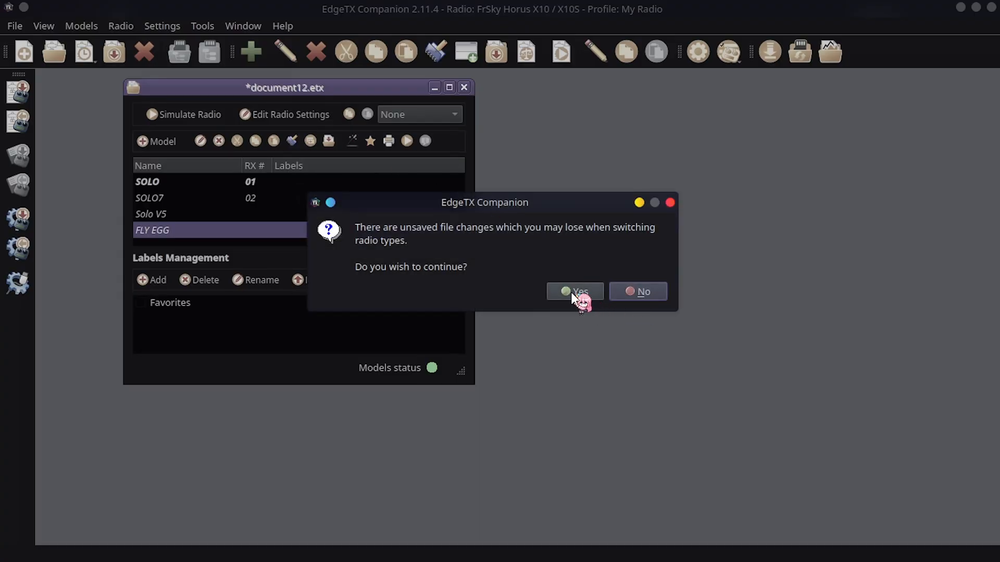
pyautogui.click(573, 293)
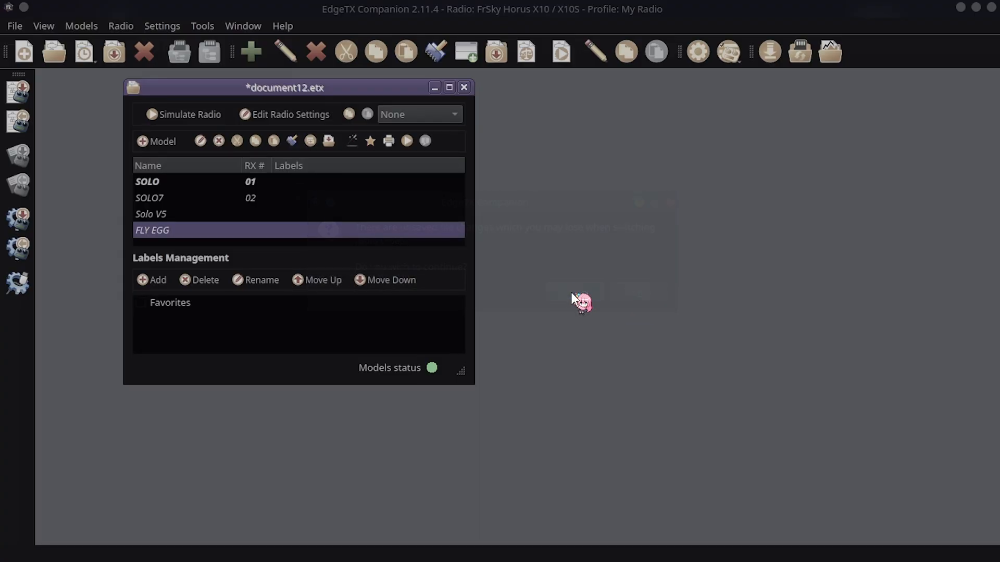
pyautogui.click(573, 303)
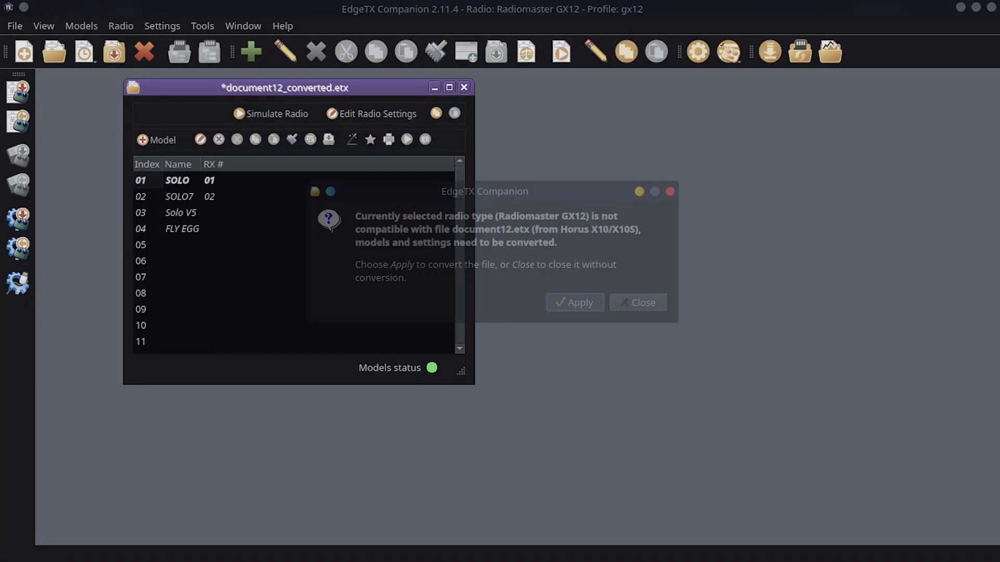
pyautogui.press('Escape')
pyautogui.click(165, 26)
pyautogui.moveTo(223, 102)
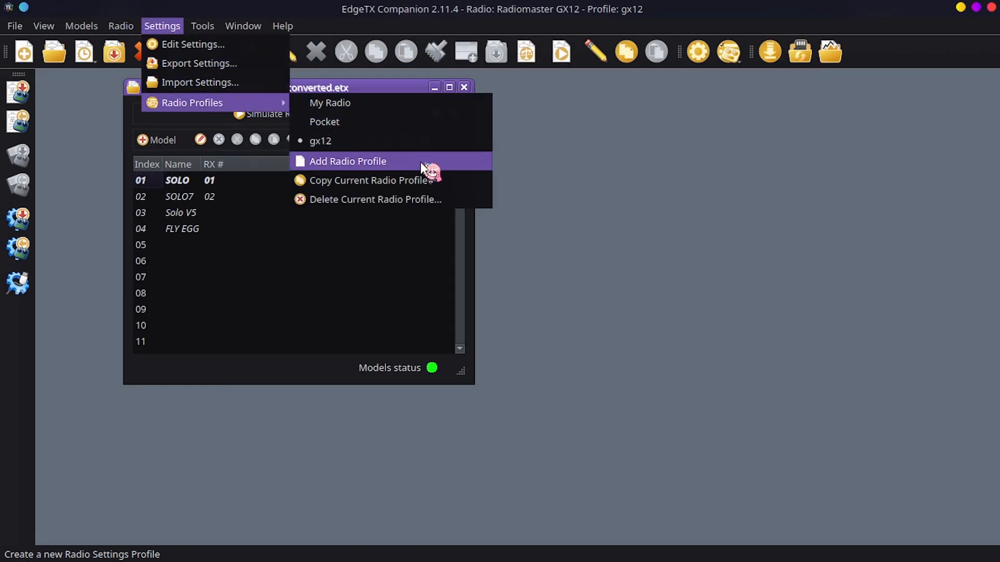
pyautogui.click(619, 289)
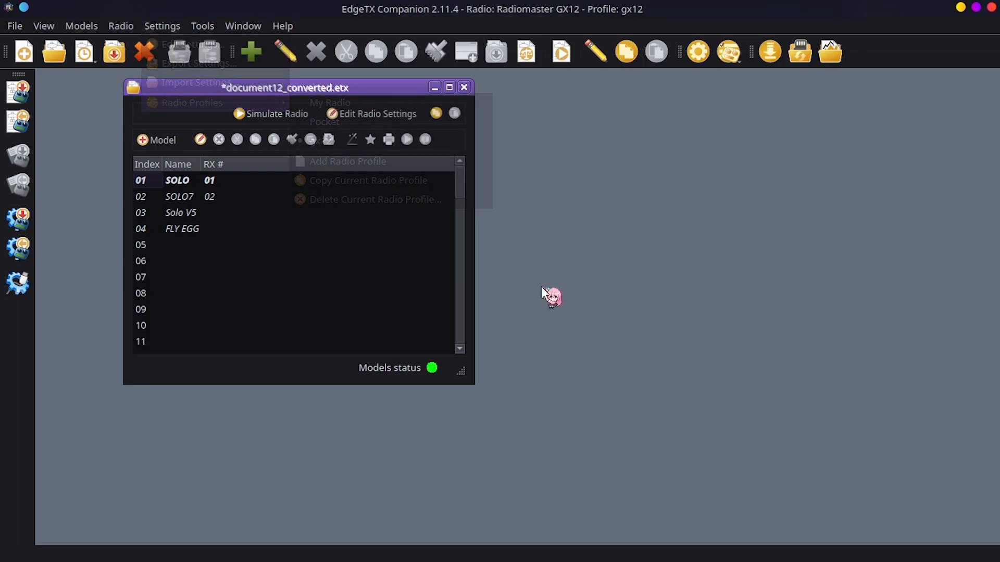
# Bring up the conversion result for document12_converted.etx and enlarge its window to show more entries
pyautogui.moveTo(212, 553)
pyautogui.click(288, 543)
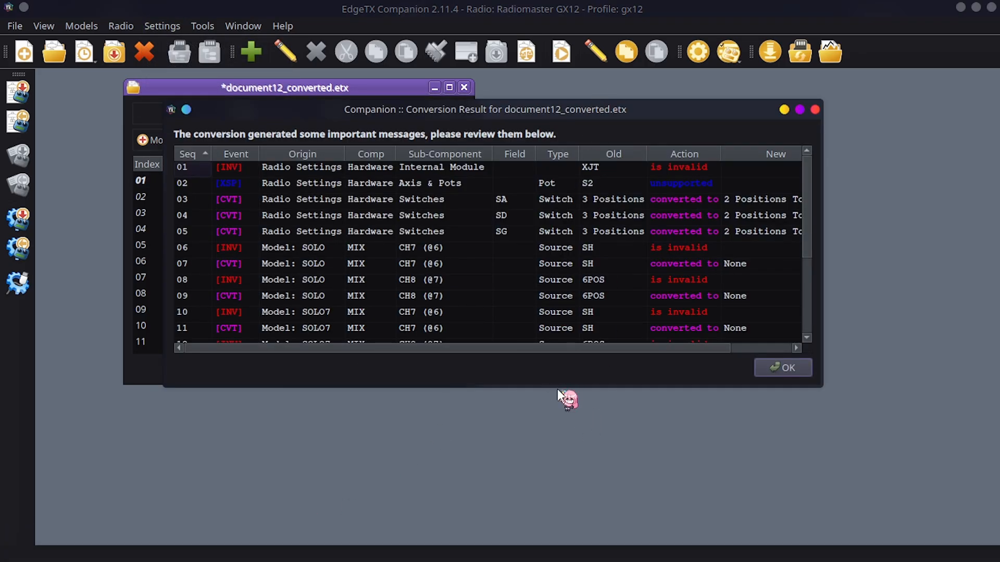
pyautogui.moveTo(556, 388); pyautogui.dragTo(562, 501)
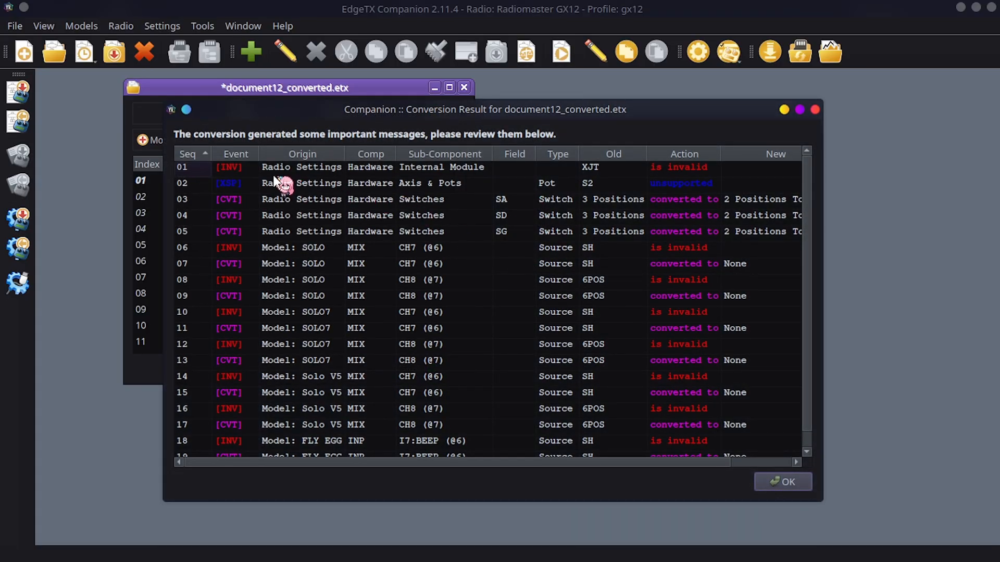
# Examine the internal module entry in the conversion result across all its columns
pyautogui.click(687, 168)
pyautogui.click(526, 183)
pyautogui.click(447, 173)
pyautogui.rightClick(224, 172)
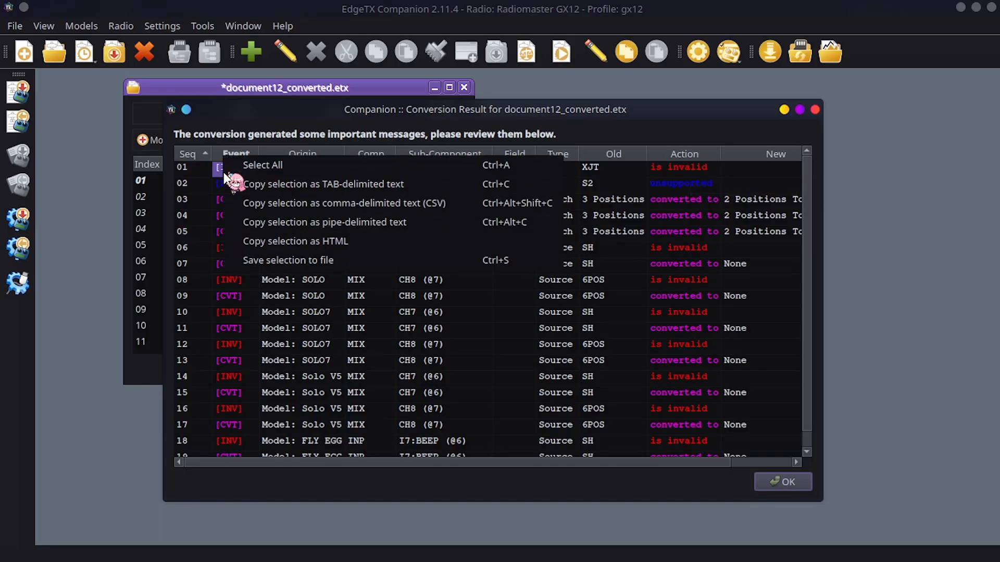
pyautogui.click(184, 169)
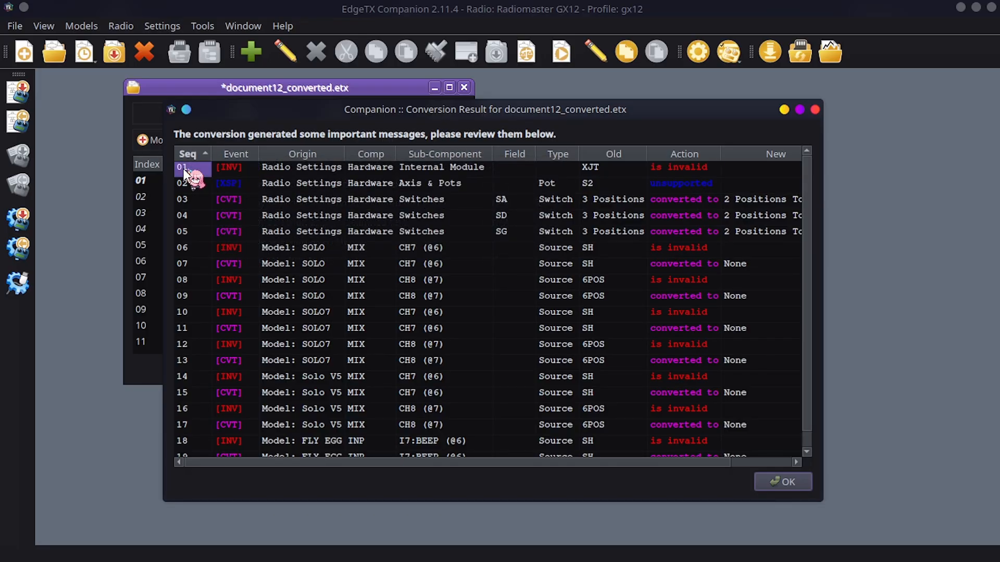
pyautogui.moveTo(220, 170); pyautogui.dragTo(737, 172)
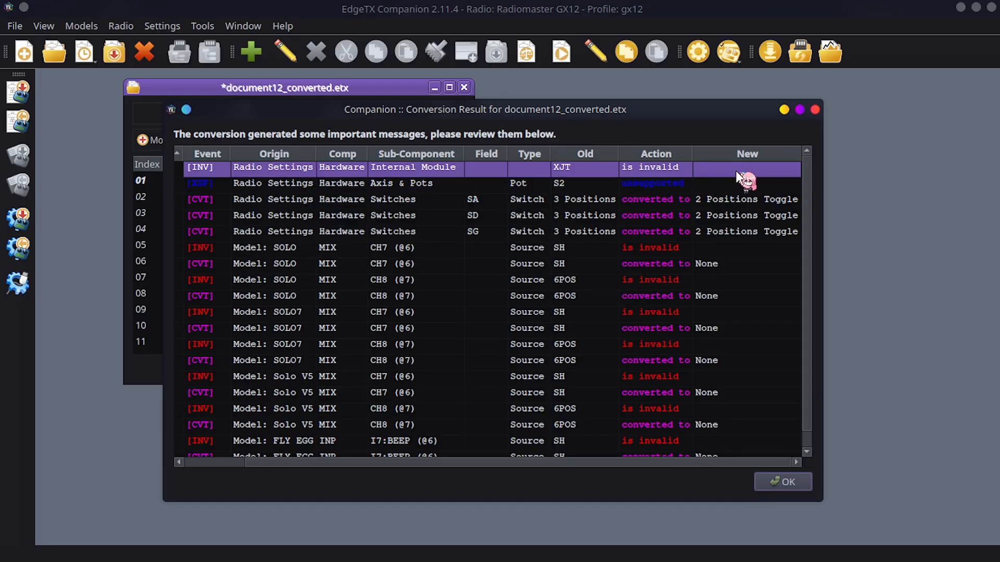
pyautogui.click(629, 213)
pyautogui.click(630, 170)
pyautogui.scroll(-1, 491, 221)
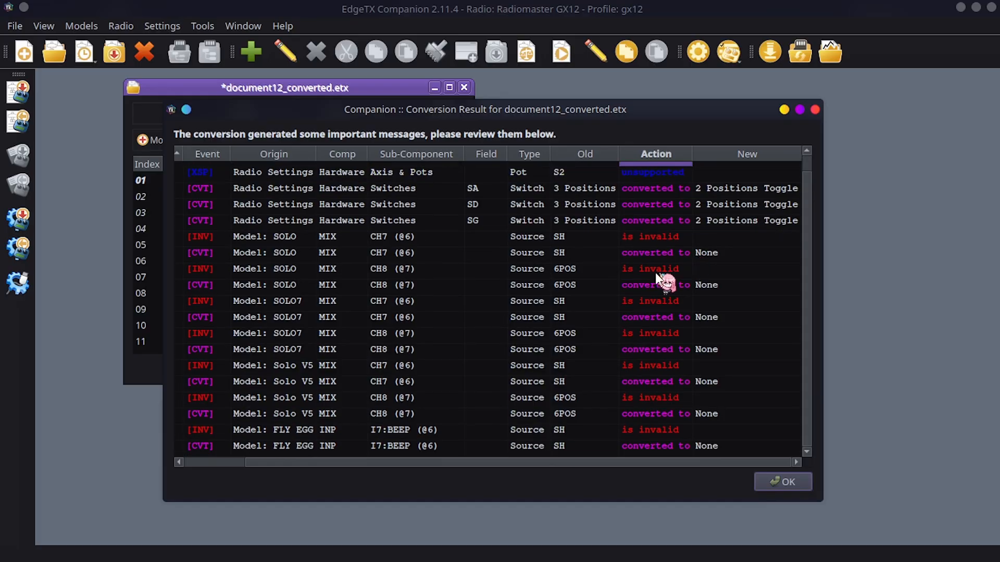
# Examine the conversion entries for the models SOLO, SOLO7, Solo V5 and FLY EGG
pyautogui.click(500, 237)
pyautogui.scroll(1, 521, 244)
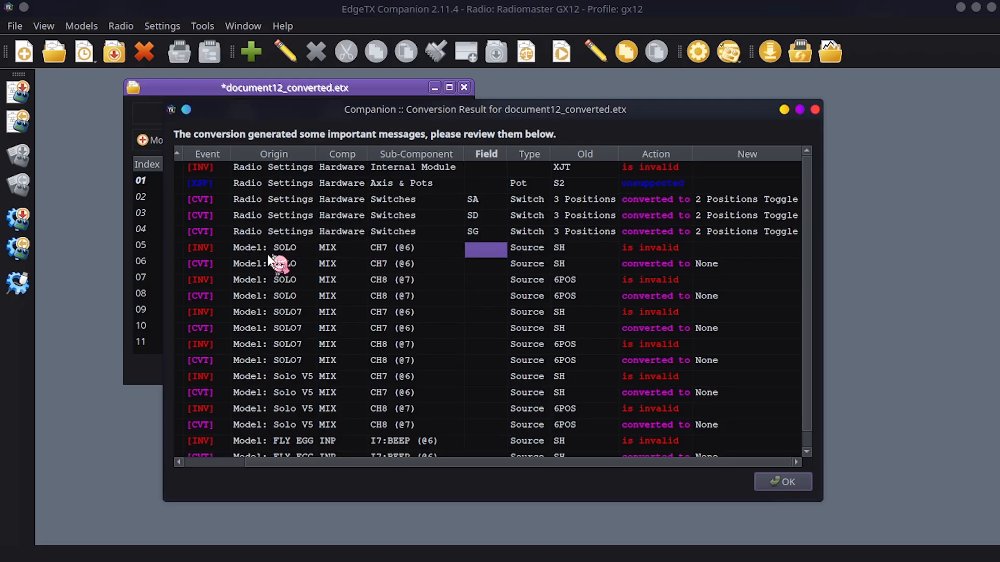
pyautogui.moveTo(243, 250); pyautogui.dragTo(454, 239)
pyautogui.click(452, 245)
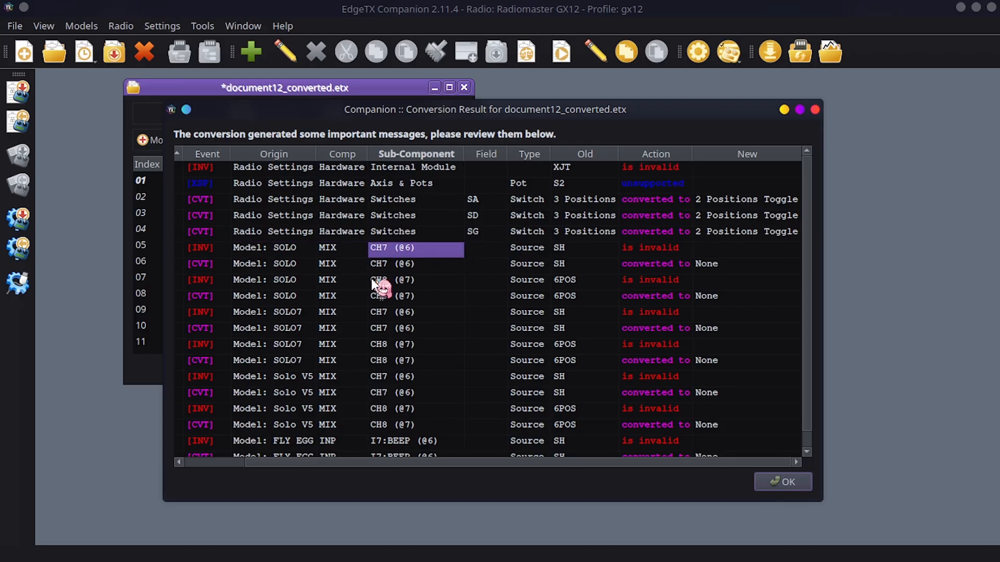
pyautogui.click(335, 263)
pyautogui.moveTo(291, 232); pyautogui.dragTo(376, 340)
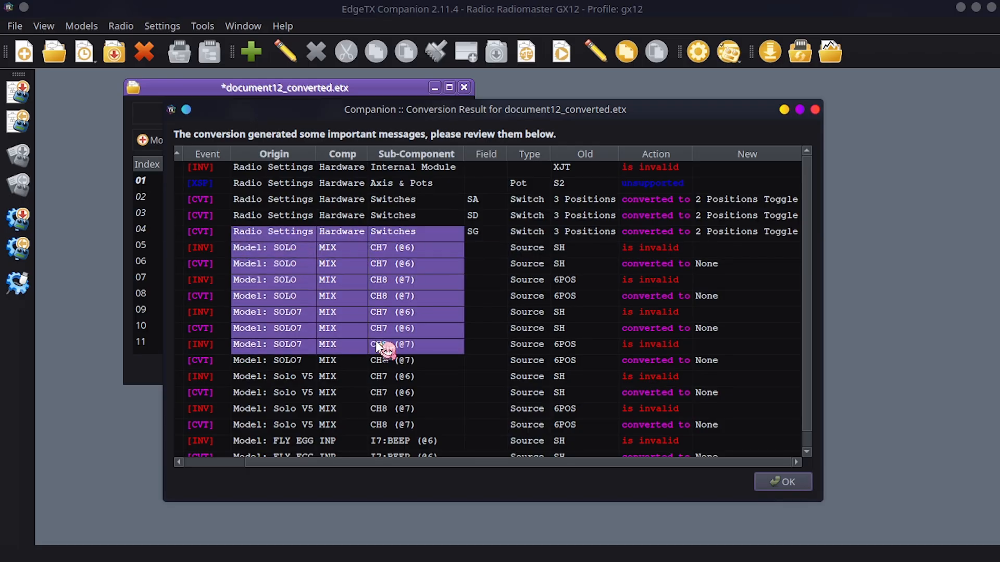
pyautogui.click(376, 341)
pyautogui.scroll(-1, 365, 338)
pyautogui.moveTo(265, 238); pyautogui.dragTo(721, 454)
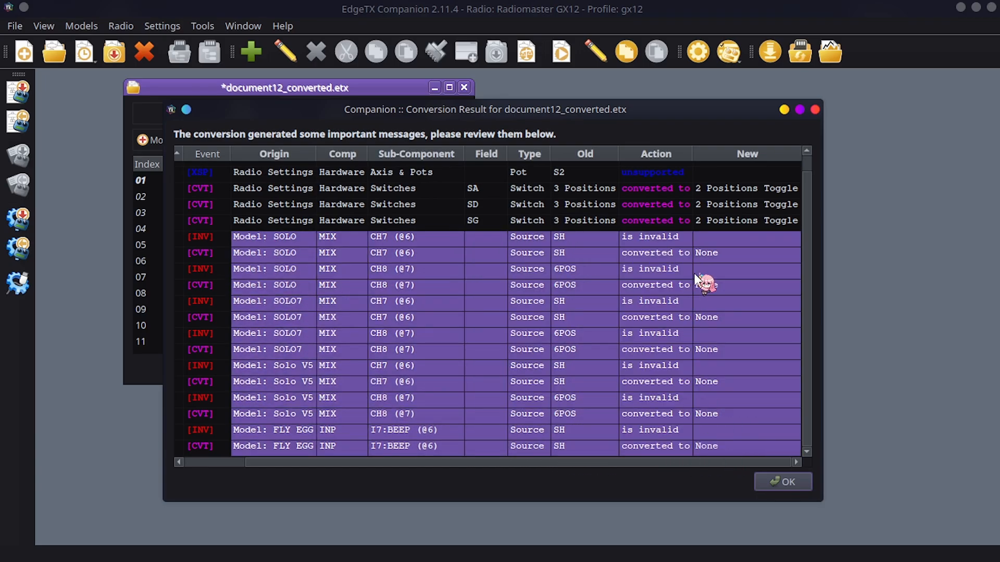
pyautogui.scroll(1, 646, 245)
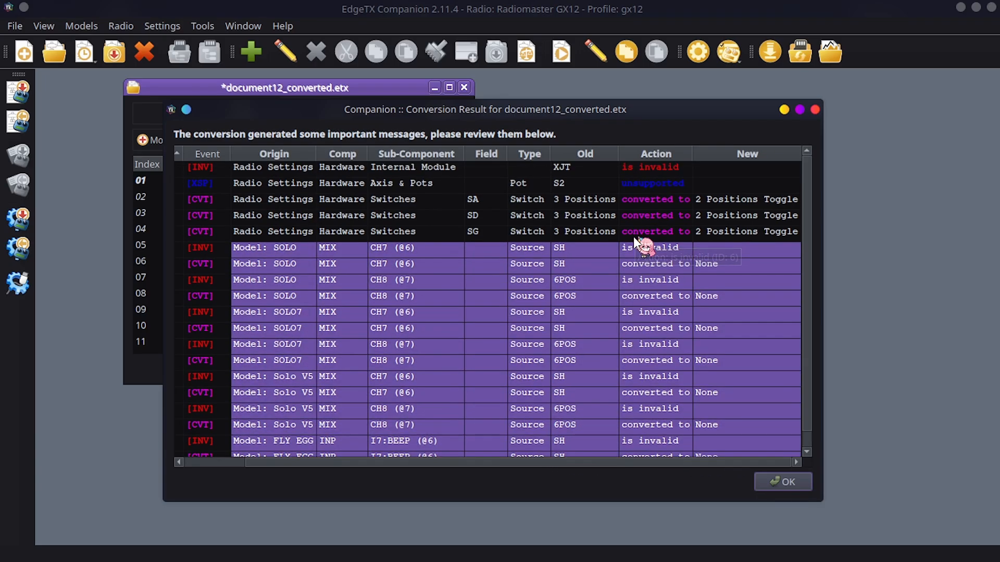
# Check the Axis & Pots entry for pot S2 in the conversion result
pyautogui.click(606, 250)
pyautogui.moveTo(490, 186); pyautogui.dragTo(295, 186)
pyautogui.click(662, 187)
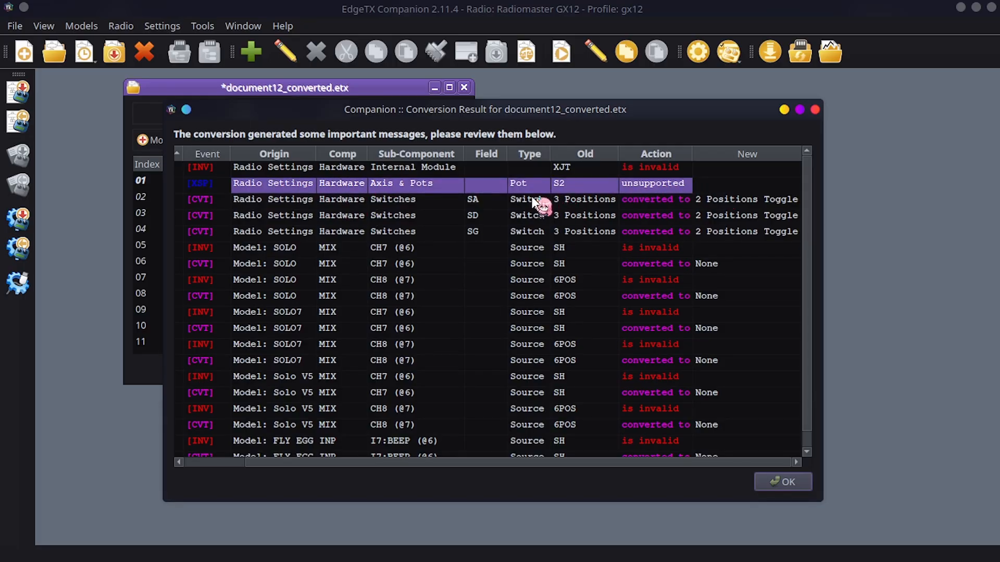
pyautogui.click(460, 187)
pyautogui.click(484, 298)
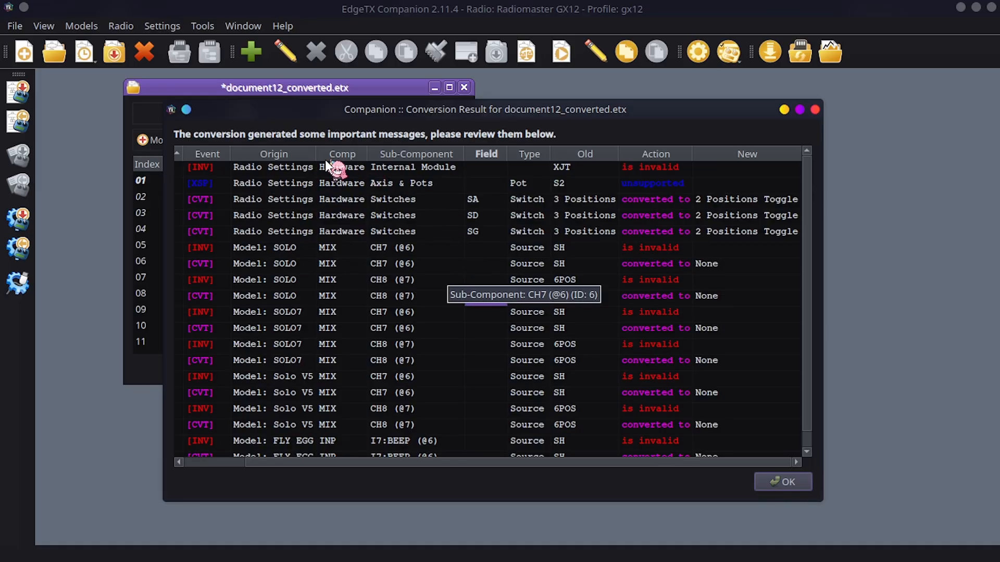
# Check the conversion entries for switches SA, SD and SG, and close the conversion result
pyautogui.click(624, 188)
pyautogui.click(484, 201)
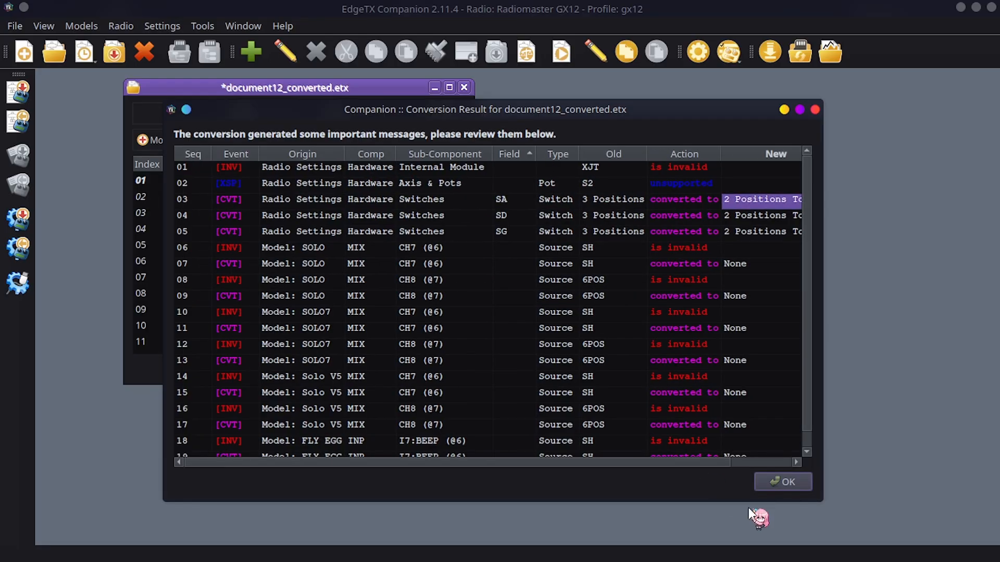
pyautogui.click(781, 482)
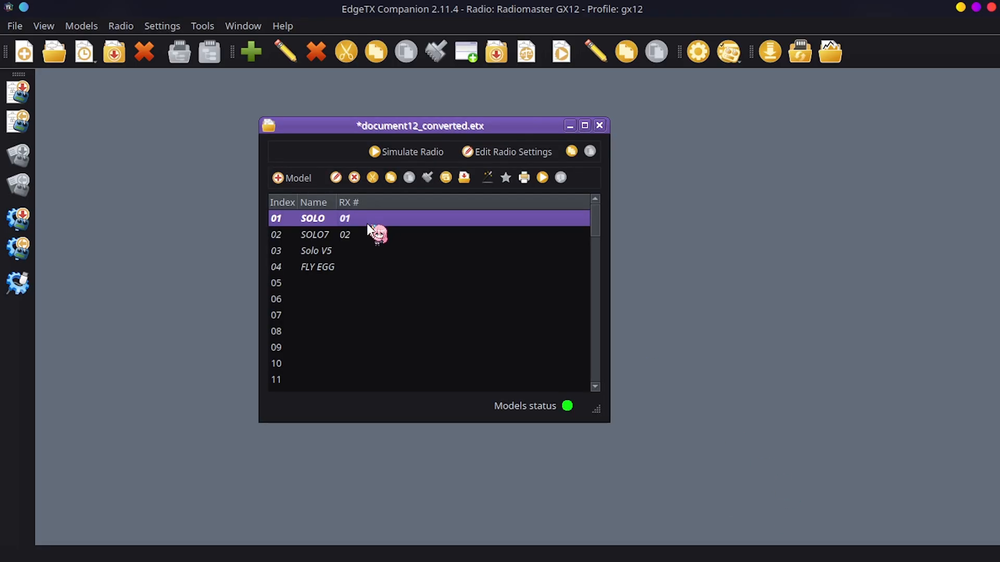
# Open the SOLO model in document12_converted.etx for editing and display its mixes
pyautogui.click(366, 233)
pyautogui.click(363, 250)
pyautogui.click(367, 269)
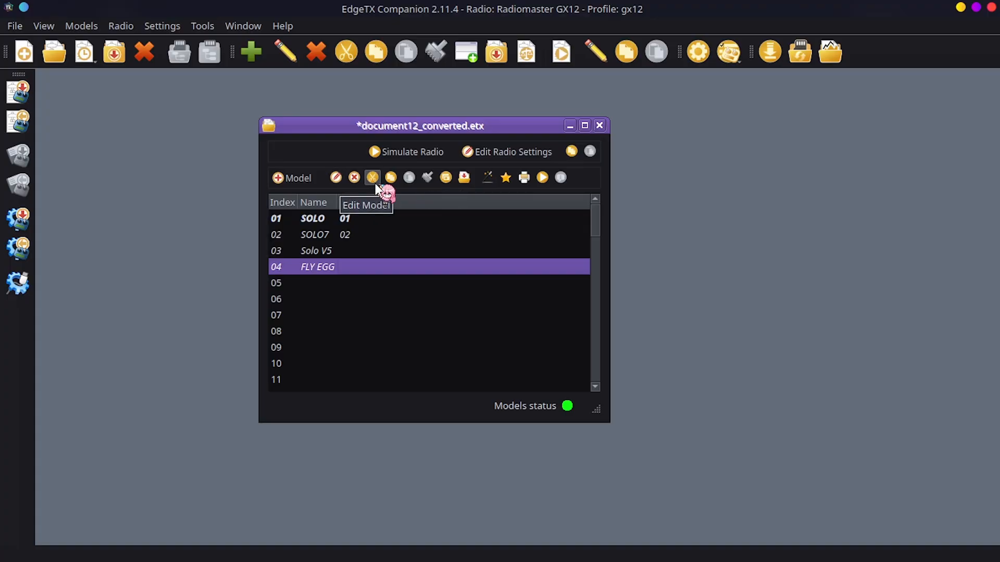
pyautogui.click(352, 223)
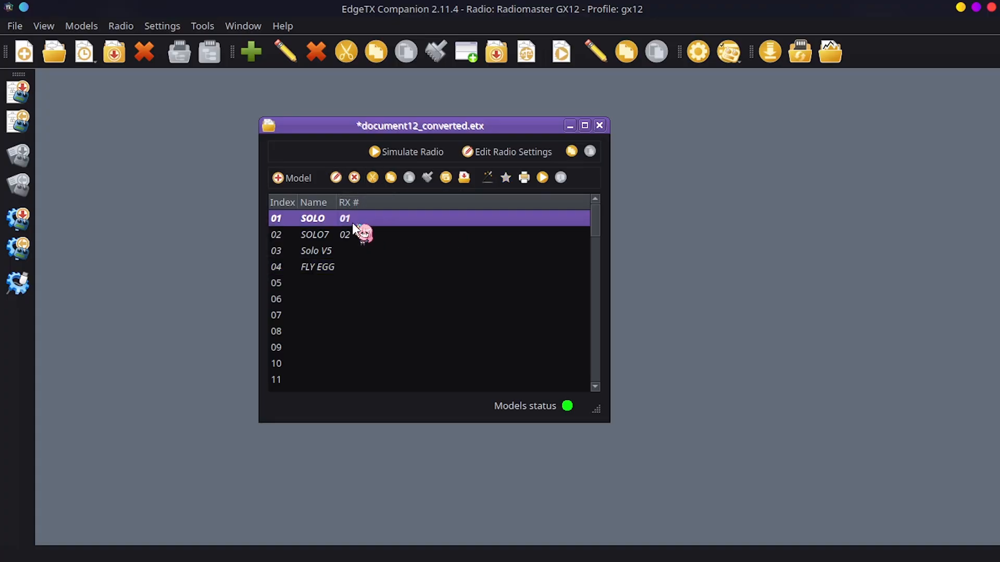
pyautogui.doubleClick(307, 219)
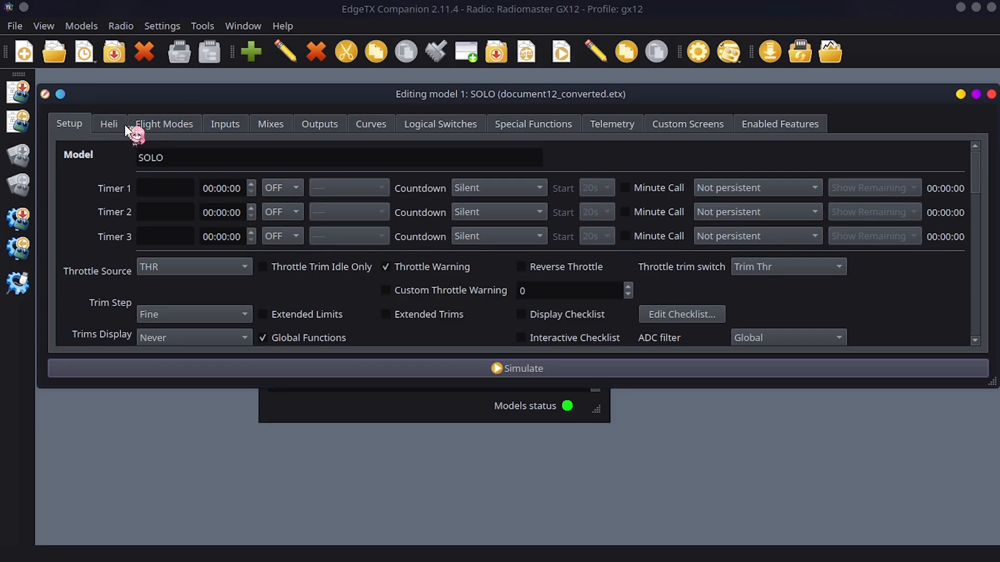
pyautogui.click(265, 124)
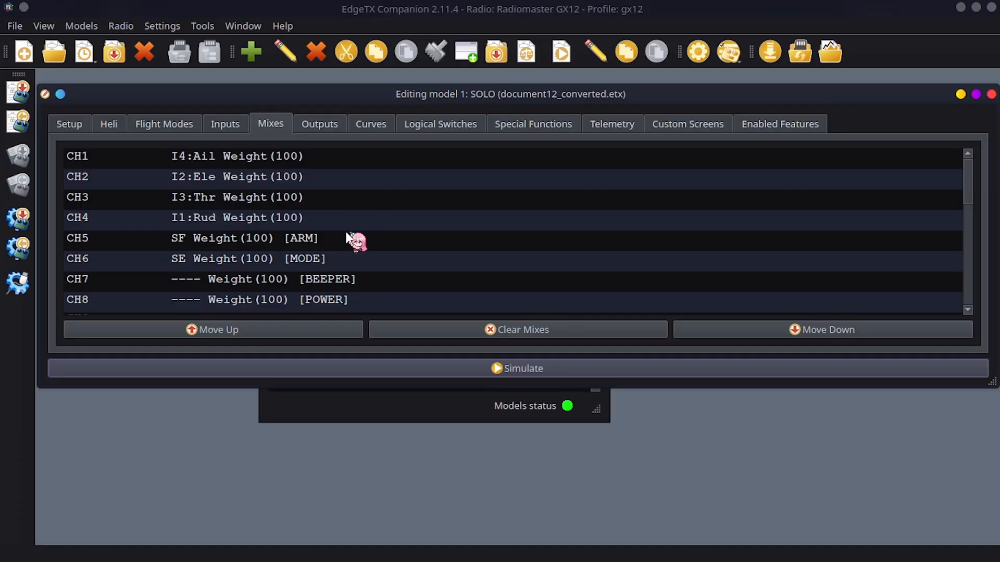
# Examine the sources of the CH7 BEEPER and CH8 POWER mixes in the SOLO model
pyautogui.scroll(-1, 345, 235)
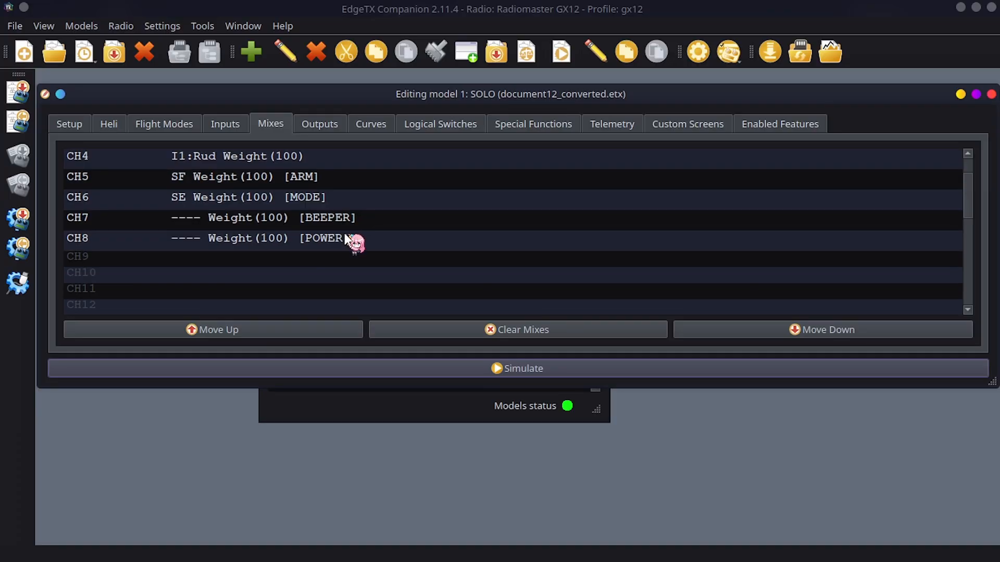
pyautogui.click(175, 243)
pyautogui.click(184, 223)
pyautogui.click(183, 236)
pyautogui.click(191, 216)
pyautogui.click(190, 233)
pyautogui.click(208, 224)
pyautogui.scroll(1, 312, 242)
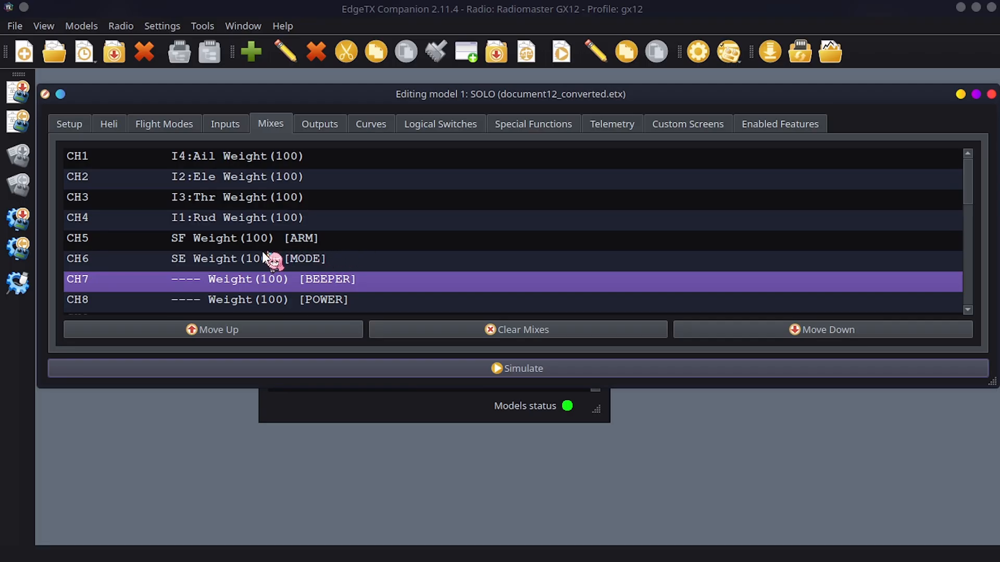
# Set the source of the CH5 ARM mix to switch SB
pyautogui.click(199, 240)
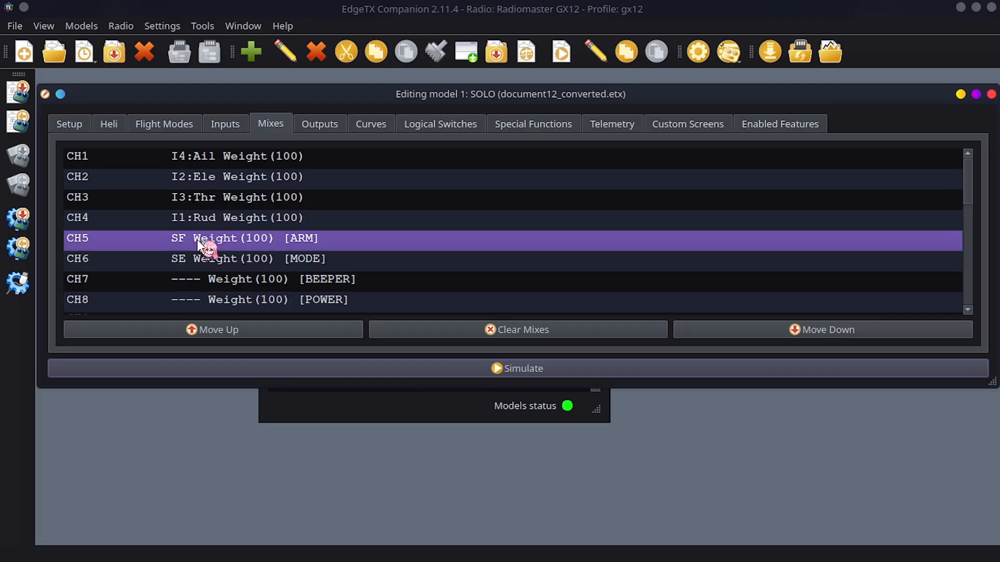
pyautogui.doubleClick(326, 239)
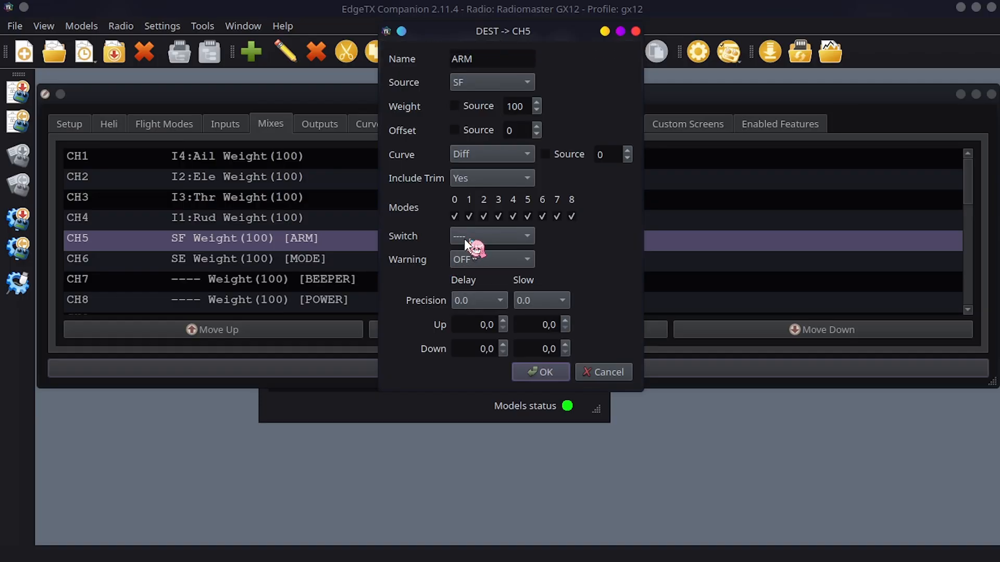
pyautogui.click(505, 87)
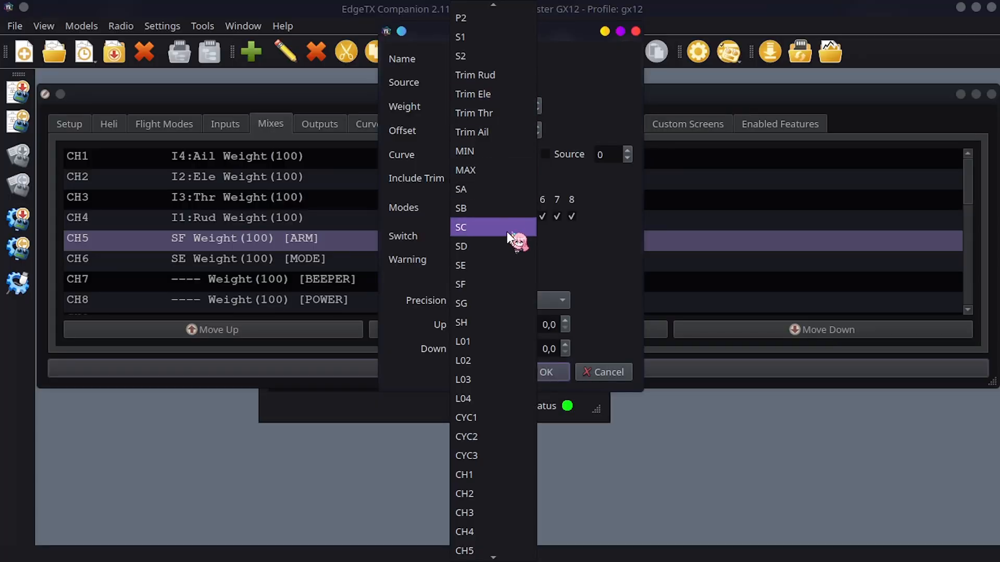
pyautogui.click(498, 207)
pyautogui.click(541, 372)
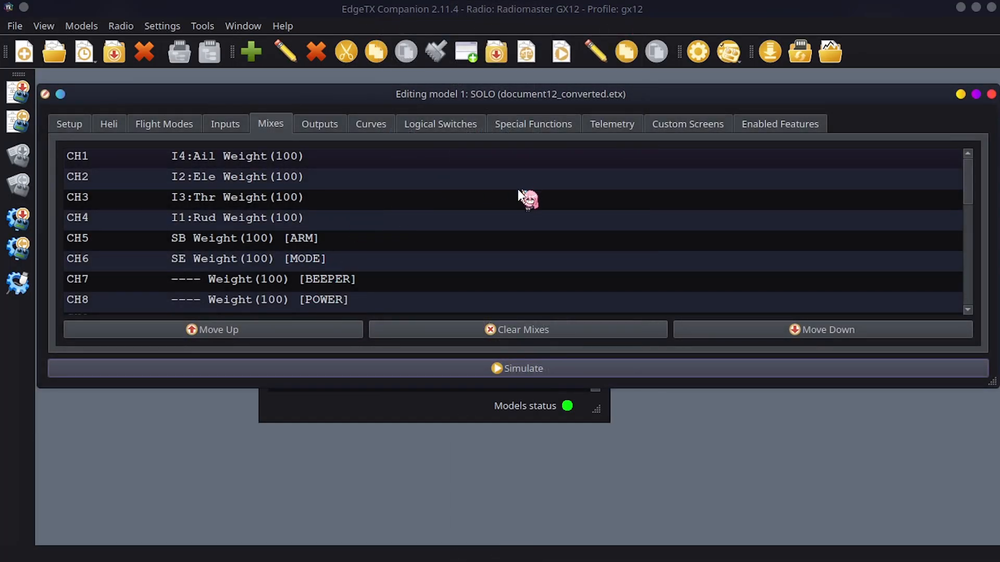
# Set the source of the CH7 BEEPER mix to switch SG
pyautogui.doubleClick(280, 282)
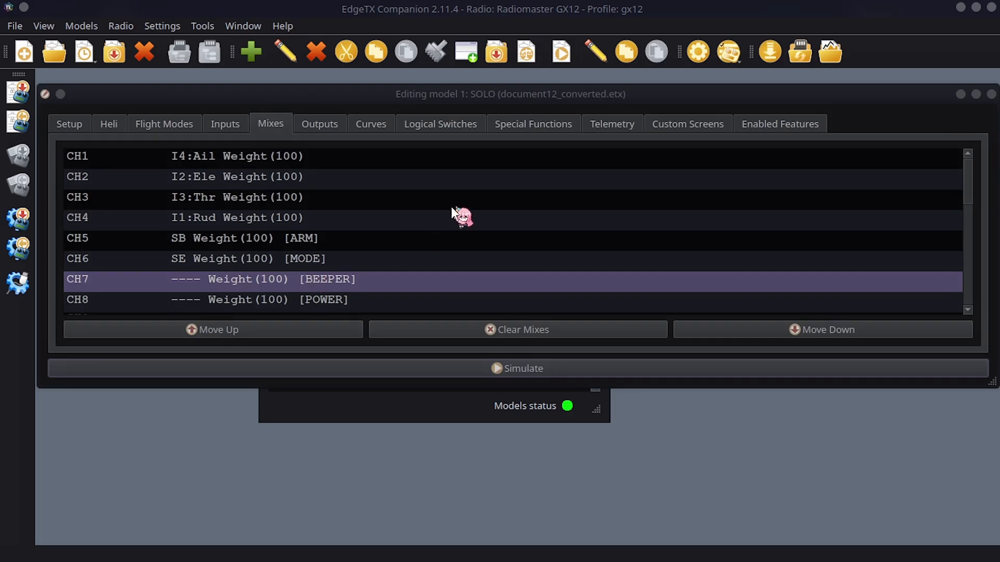
pyautogui.click(508, 82)
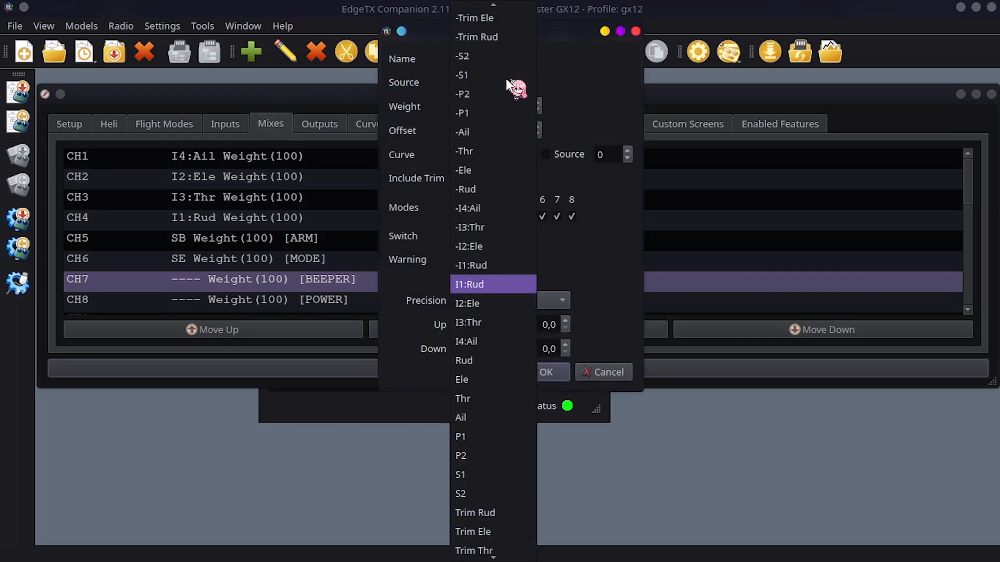
pyautogui.scroll(-1, 479, 433)
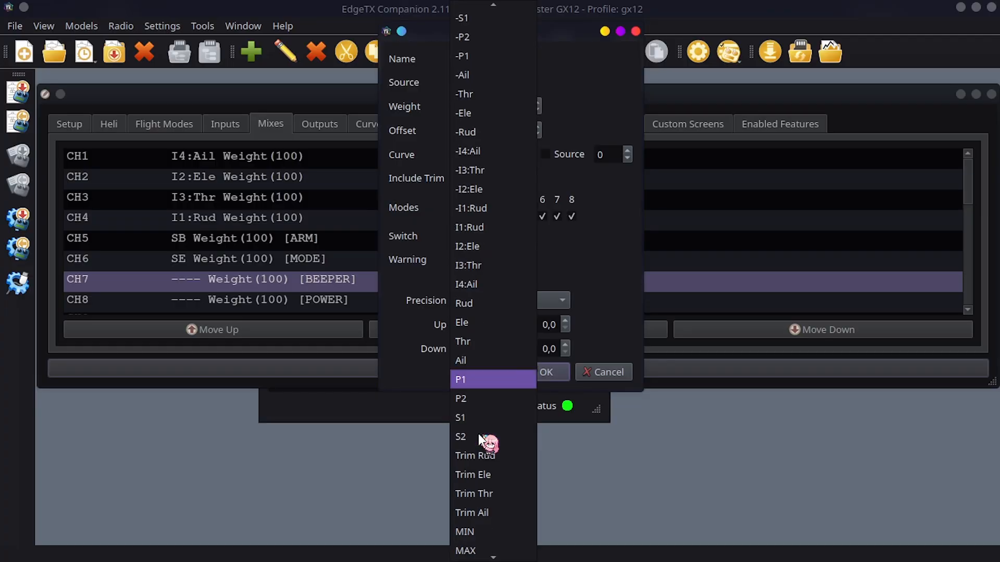
pyautogui.scroll(-1, 497, 349)
pyautogui.scroll(-3, 497, 350)
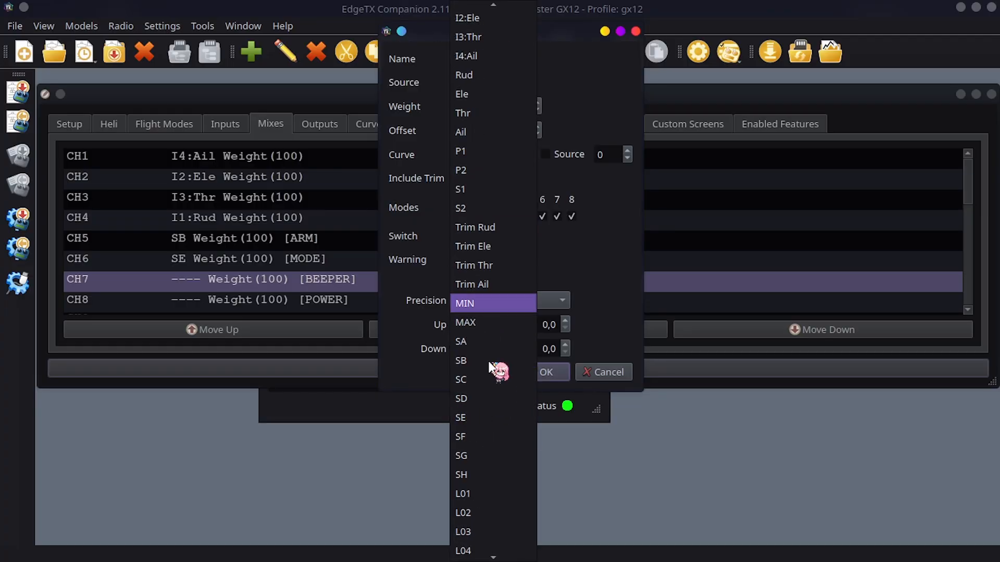
pyautogui.click(481, 454)
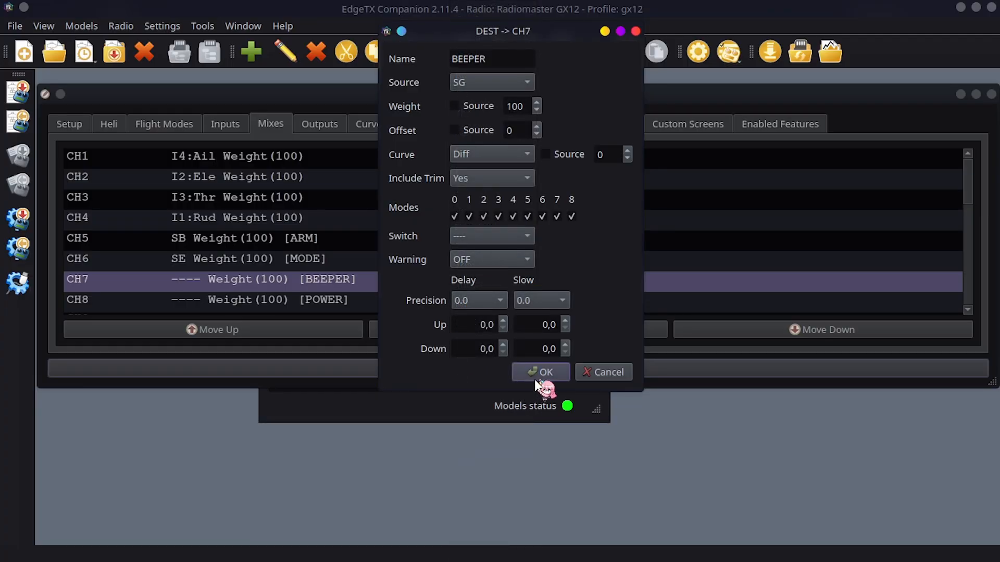
pyautogui.click(540, 372)
# Set the source of the CH8 POWER mix to S1 and close the SOLO model editor
pyautogui.click(448, 306)
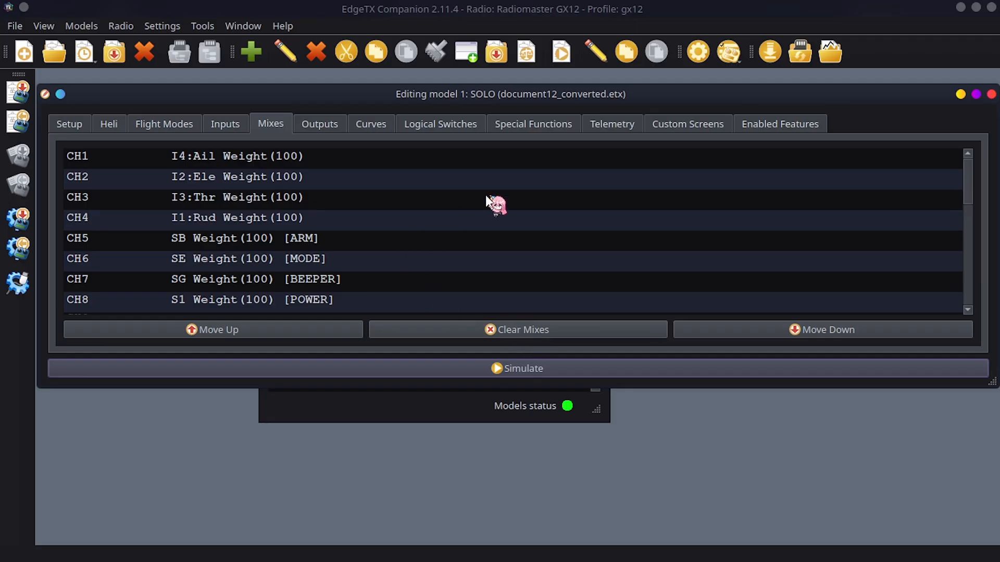
pyautogui.click(991, 95)
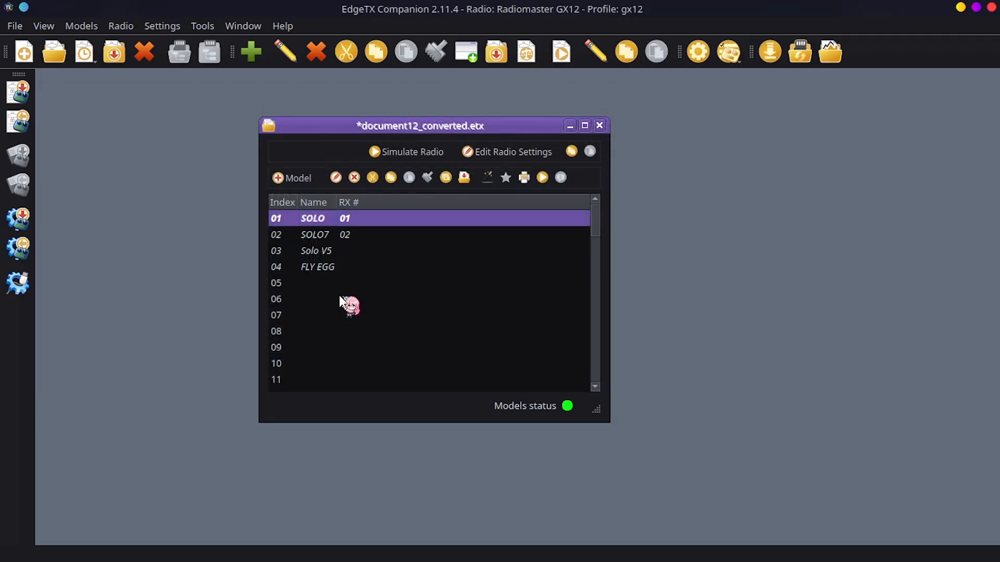
# Move the models SOLO7, Solo V5 and FLY EGG from document12_converted.etx into a new document, and minimize that document
pyautogui.click(365, 233)
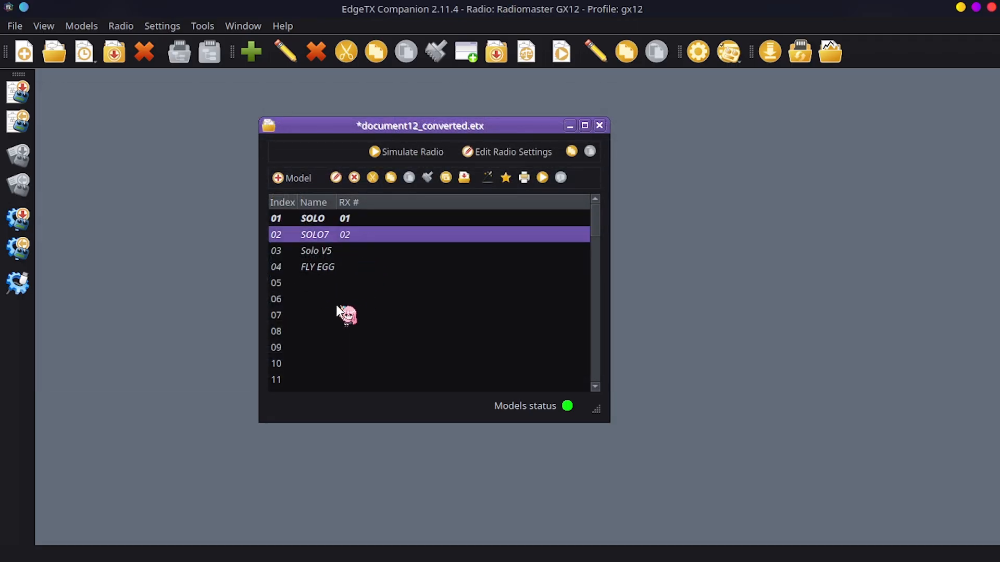
pyautogui.keyDown('shift'); pyautogui.click(331, 271); pyautogui.keyUp('shift')
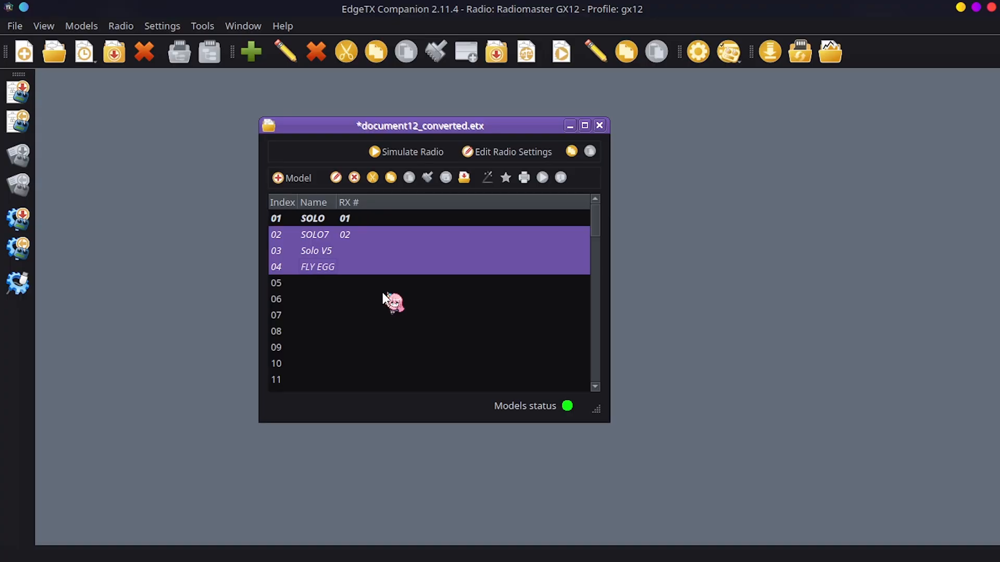
pyautogui.hotkey('ctrl', 'c')
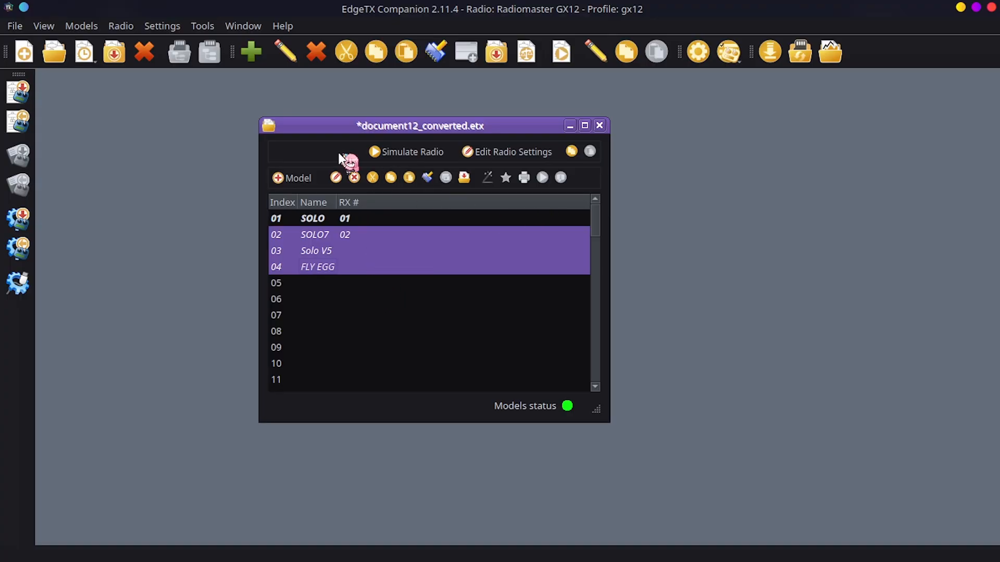
pyautogui.click(24, 51)
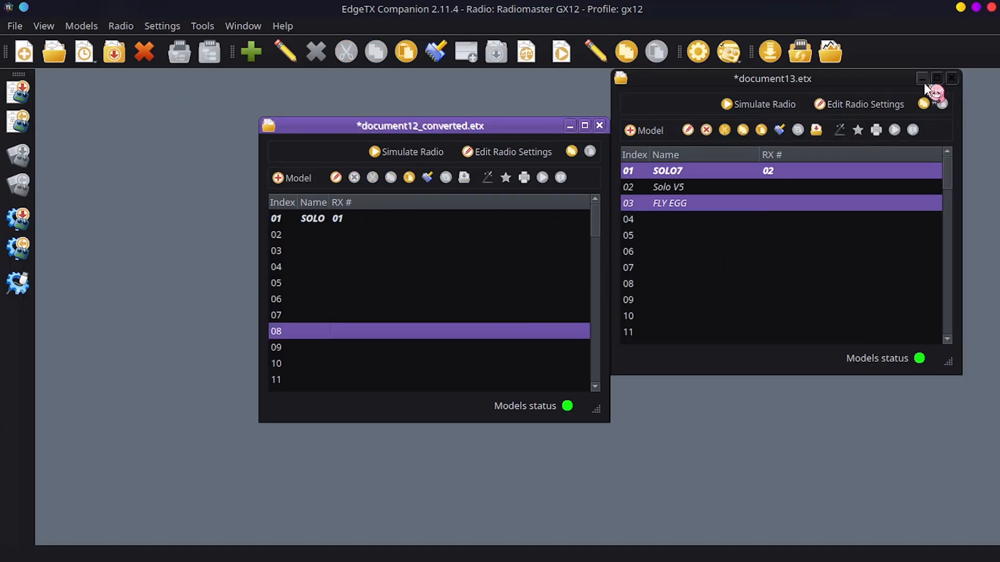
pyautogui.click(922, 79)
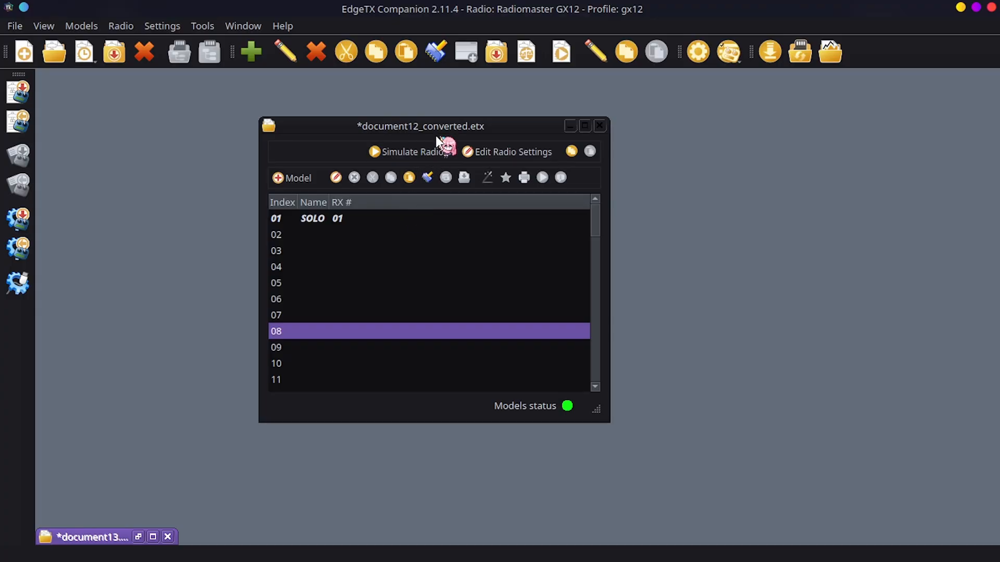
pyautogui.moveTo(438, 149); pyautogui.dragTo(545, 156)
pyautogui.click(442, 257)
pyautogui.click(446, 223)
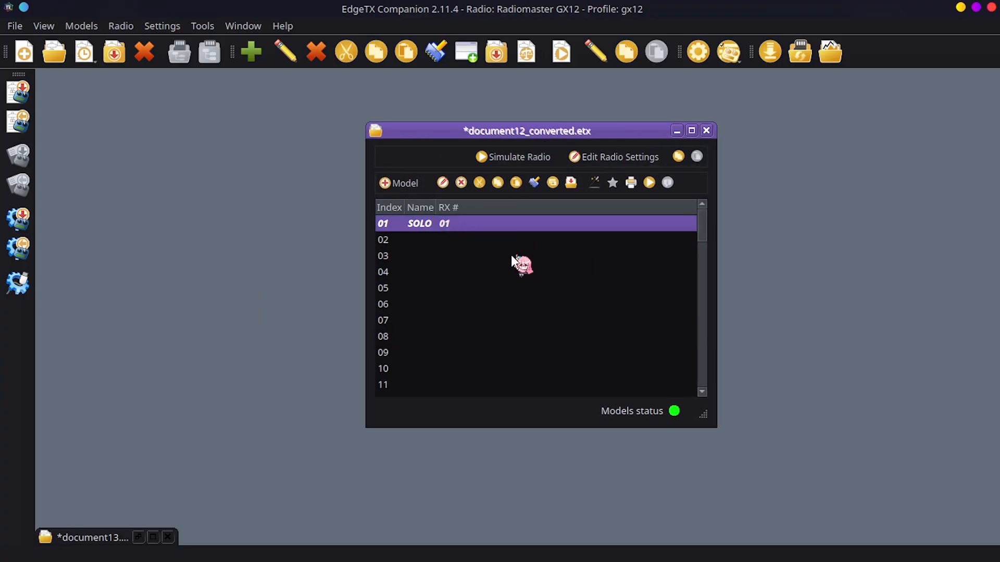
pyautogui.click(444, 238)
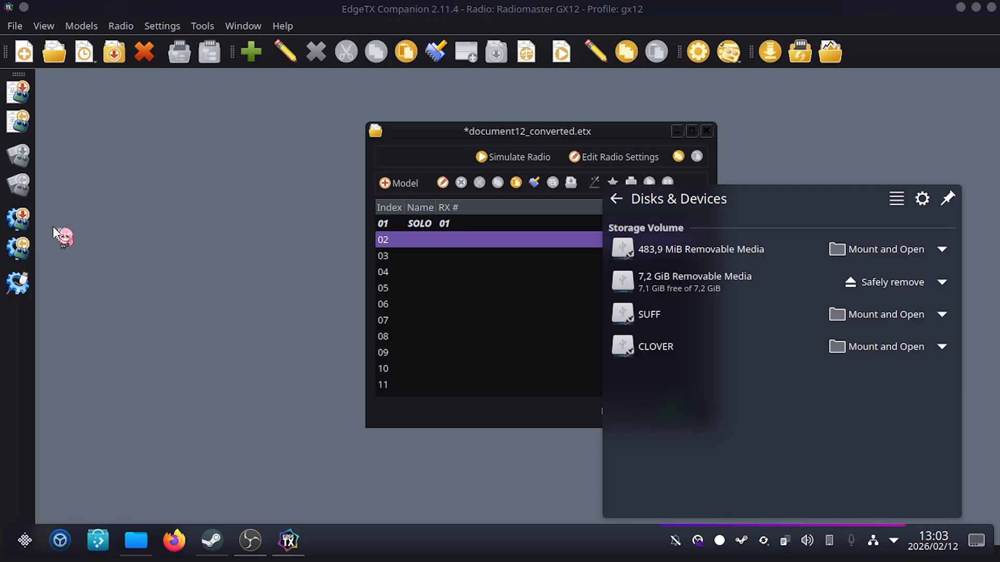
# Mount the radio's 483,9 MiB removable media and read the models and settings from the radio
pyautogui.click(891, 251)
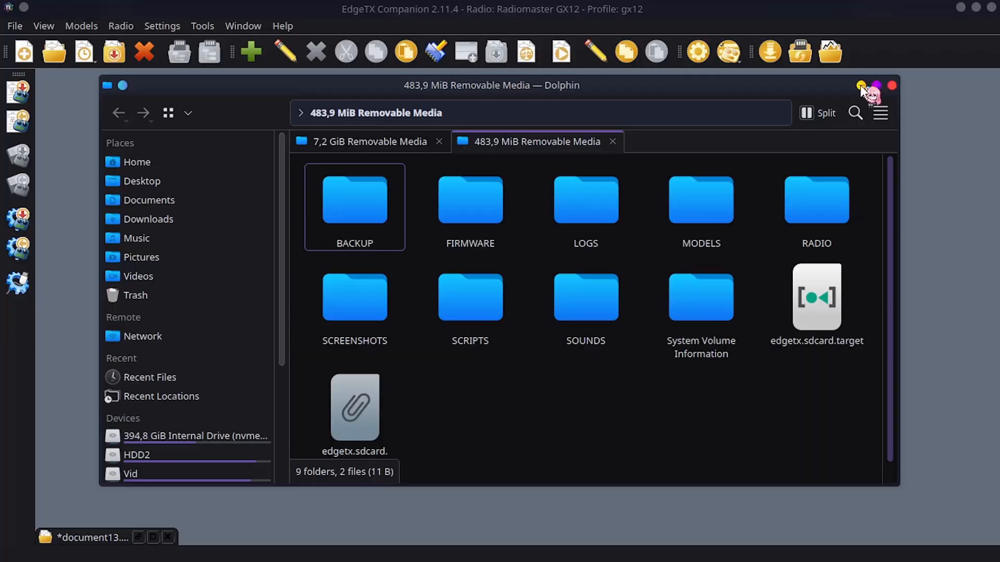
pyautogui.click(892, 86)
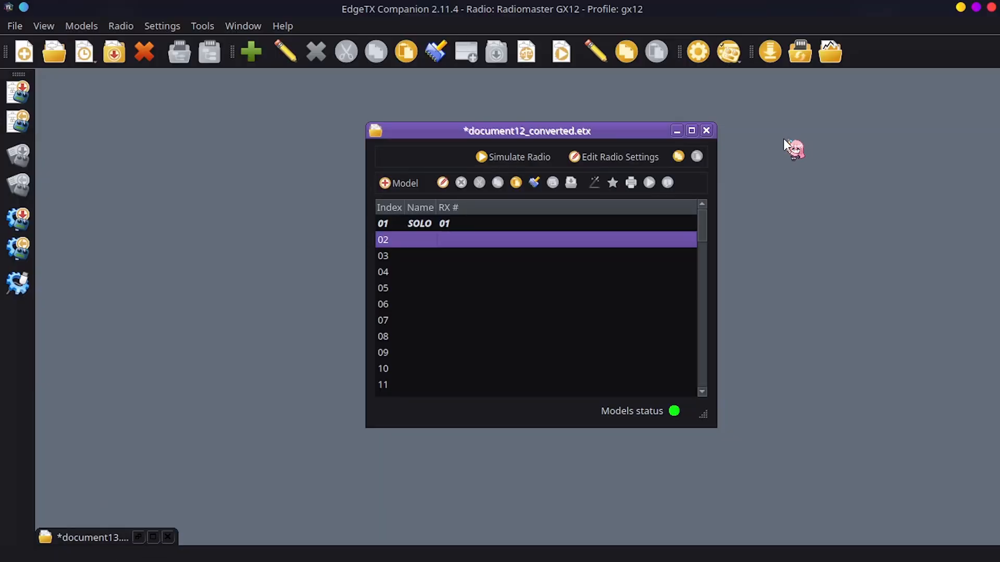
pyautogui.click(22, 125)
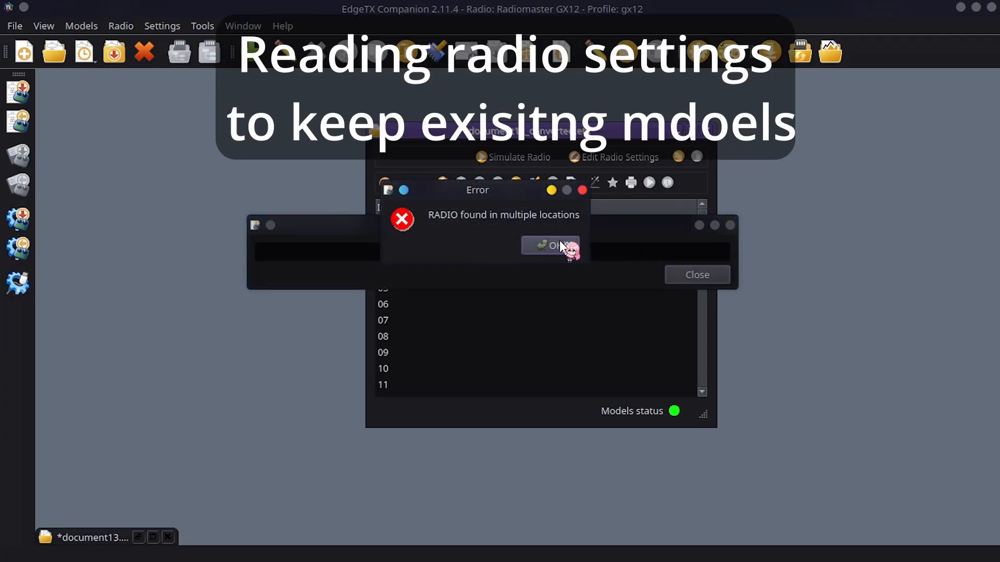
pyautogui.click(560, 245)
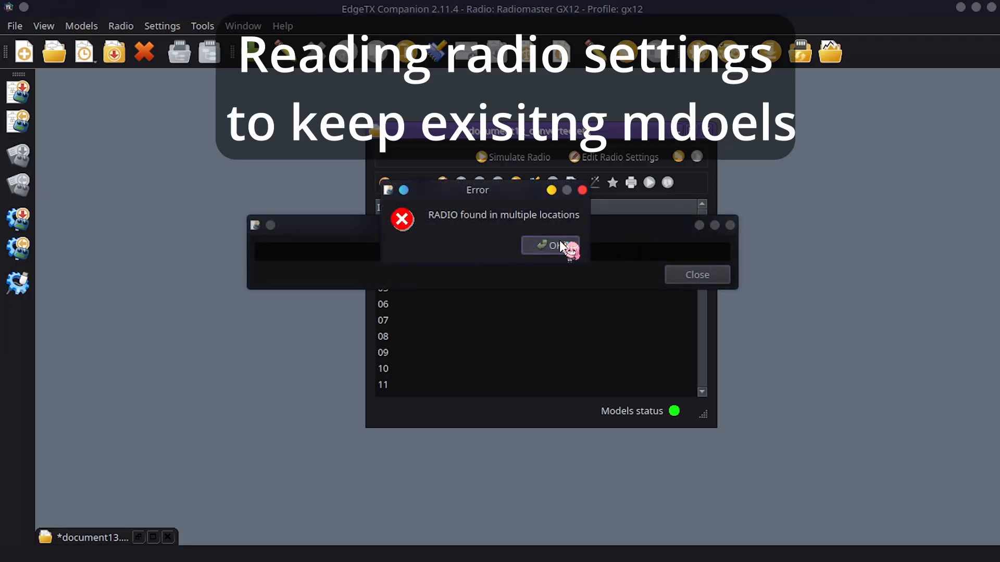
pyautogui.click(525, 249)
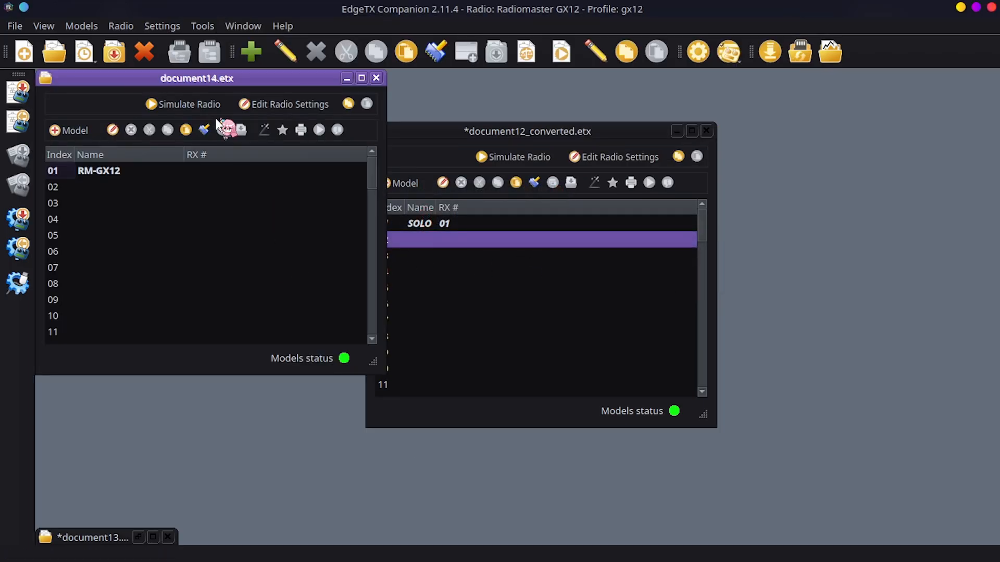
# Copy the SOLO model from document12_converted.etx into slot 02 of document14.etx
pyautogui.moveTo(567, 134); pyautogui.dragTo(677, 127)
pyautogui.click(533, 217)
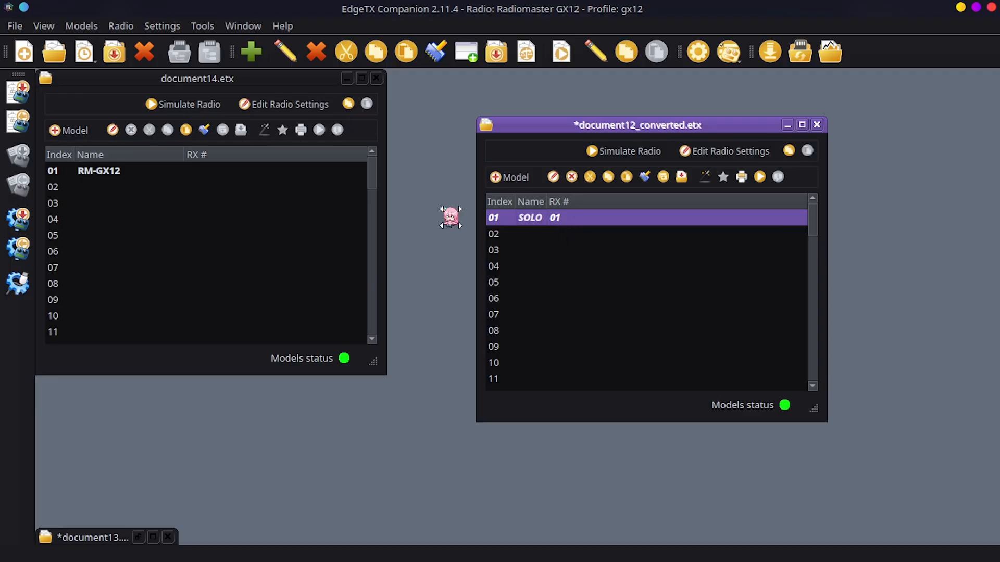
pyautogui.click(92, 191)
pyautogui.hotkey('ctrl', 'v')
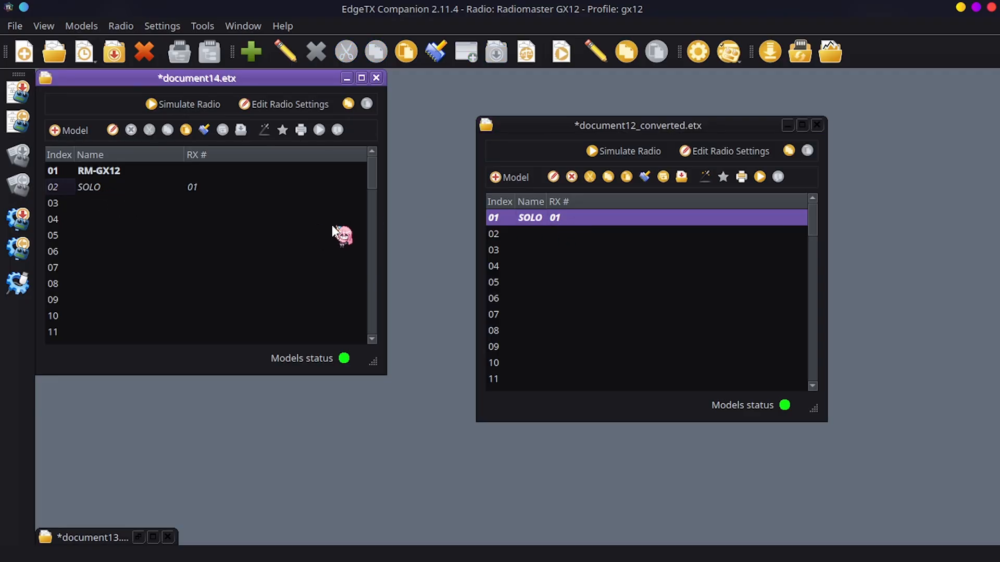
# Minimize document12_converted.etx and write the models and settings of document14.etx to the radio, overwriting all its models
pyautogui.click(787, 125)
pyautogui.click(243, 103)
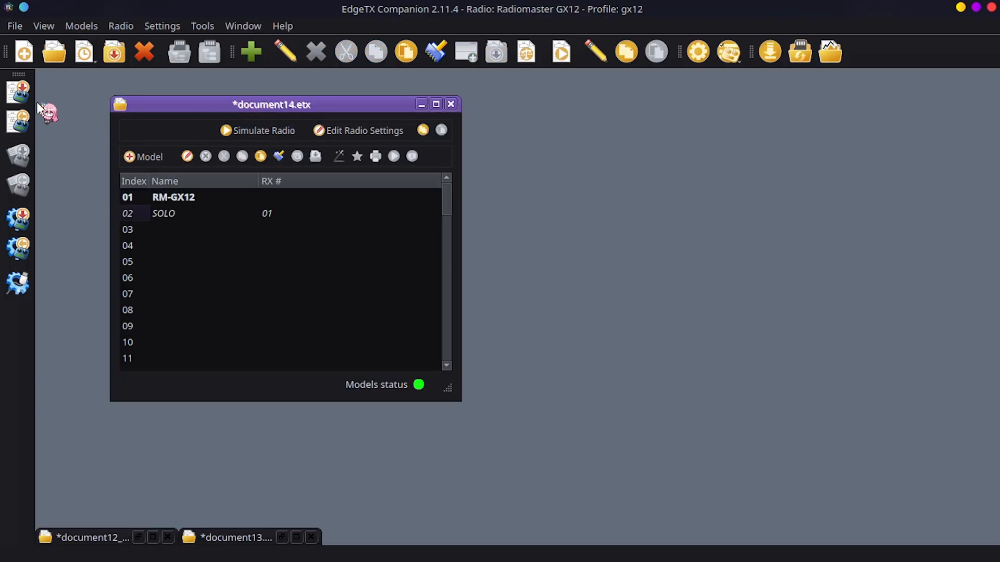
pyautogui.click(11, 84)
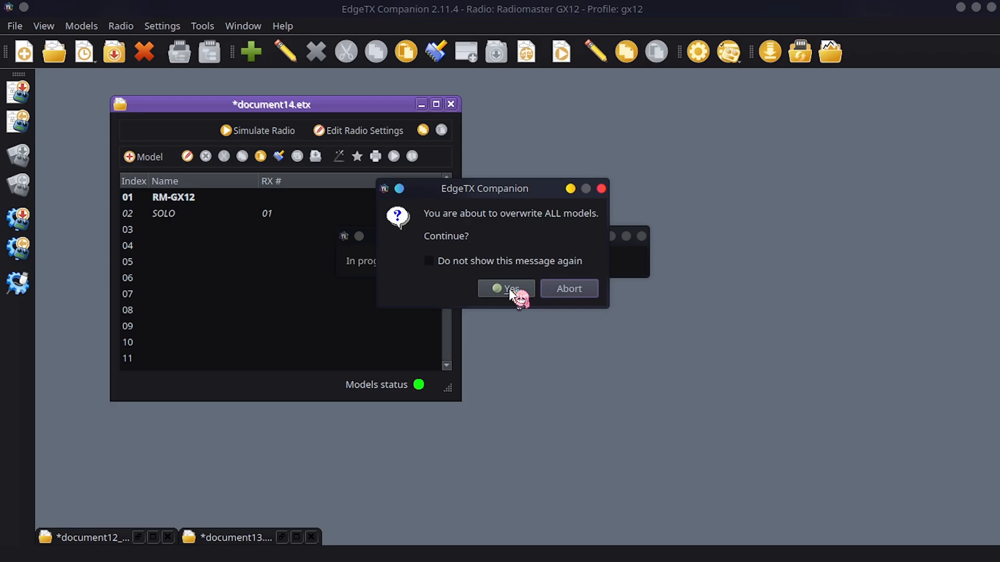
pyautogui.click(511, 293)
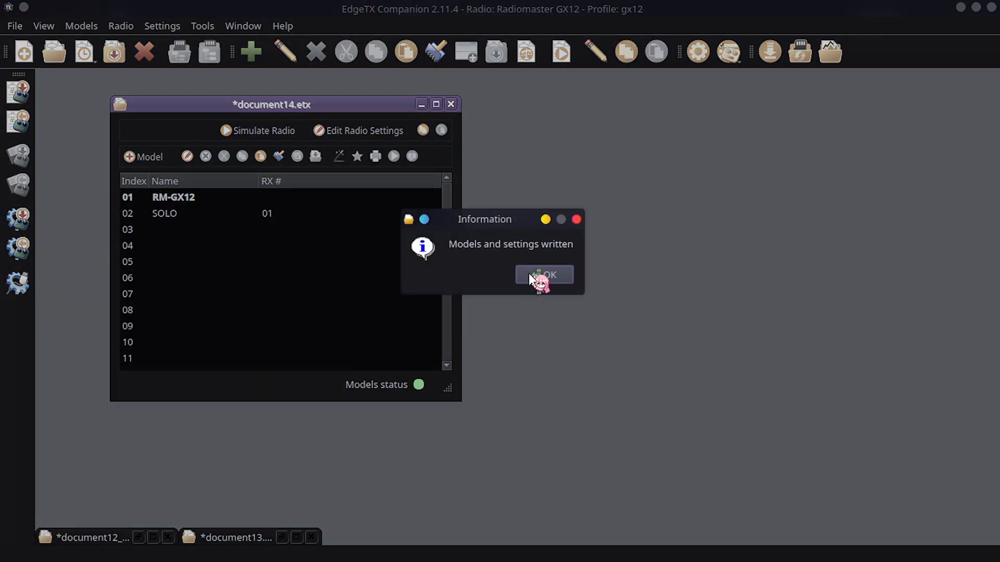
pyautogui.click(541, 275)
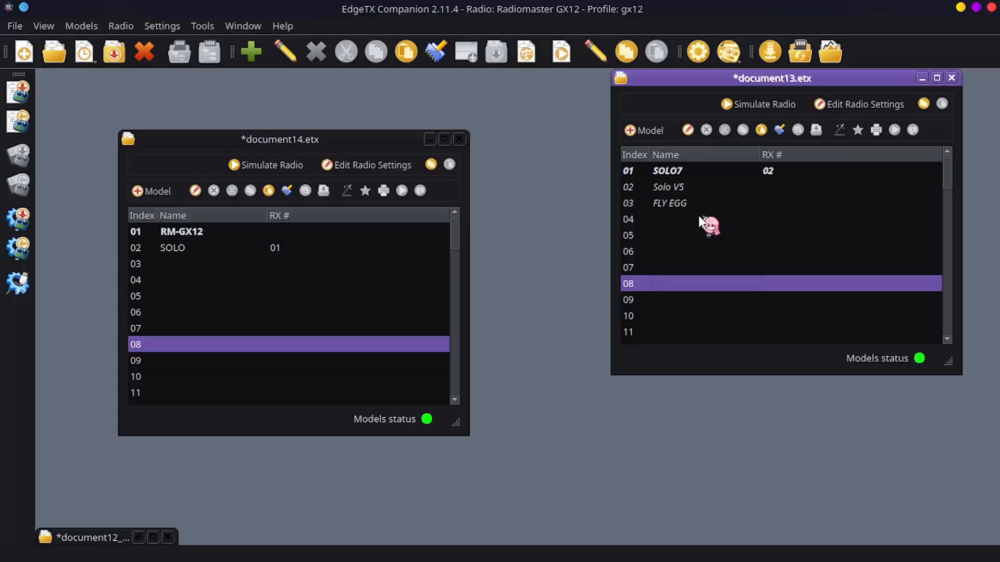
# Copy the Solo V5 model from document13.etx into slot 03 of document14.etx
pyautogui.click(690, 187)
pyautogui.rightClick(671, 186)
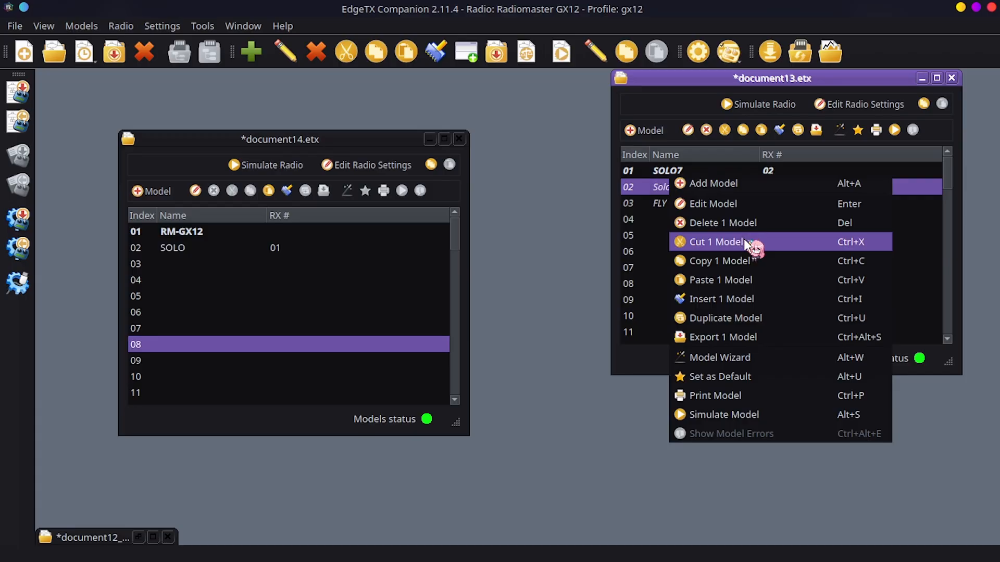
pyautogui.click(744, 260)
pyautogui.click(171, 264)
pyautogui.rightClick(170, 265)
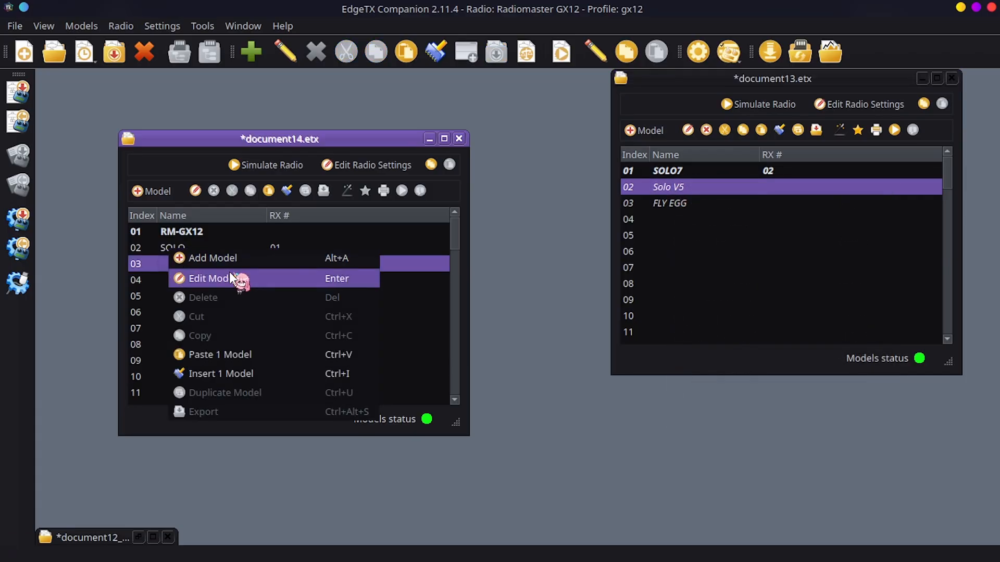
pyautogui.click(274, 355)
# Open the Solo V5 model in document14.etx for editing, set its internal radio protocol to Crossfire, and view its mixes
pyautogui.click(173, 266)
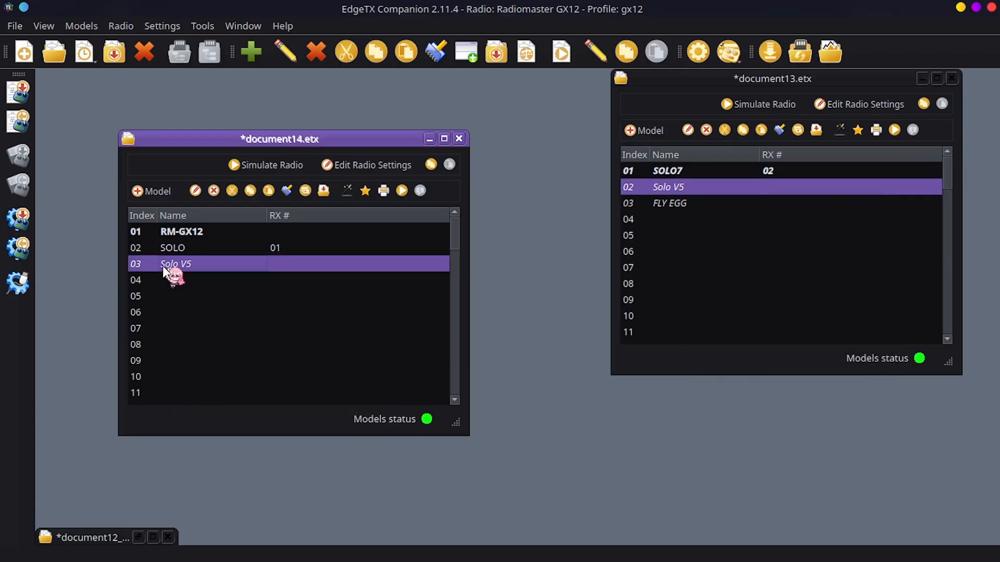
pyautogui.doubleClick(397, 265)
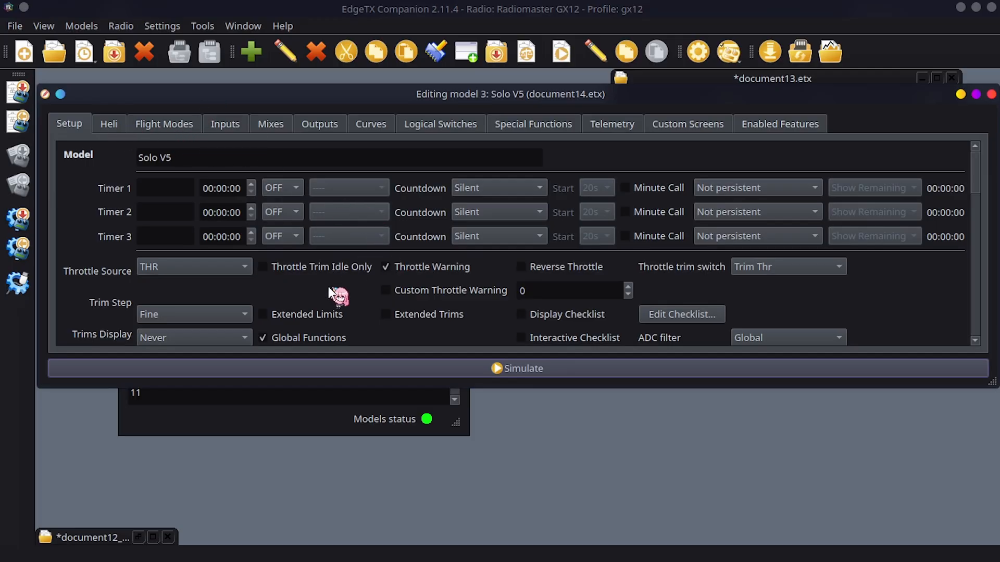
pyautogui.scroll(-3, 345, 272)
pyautogui.scroll(-10, 466, 263)
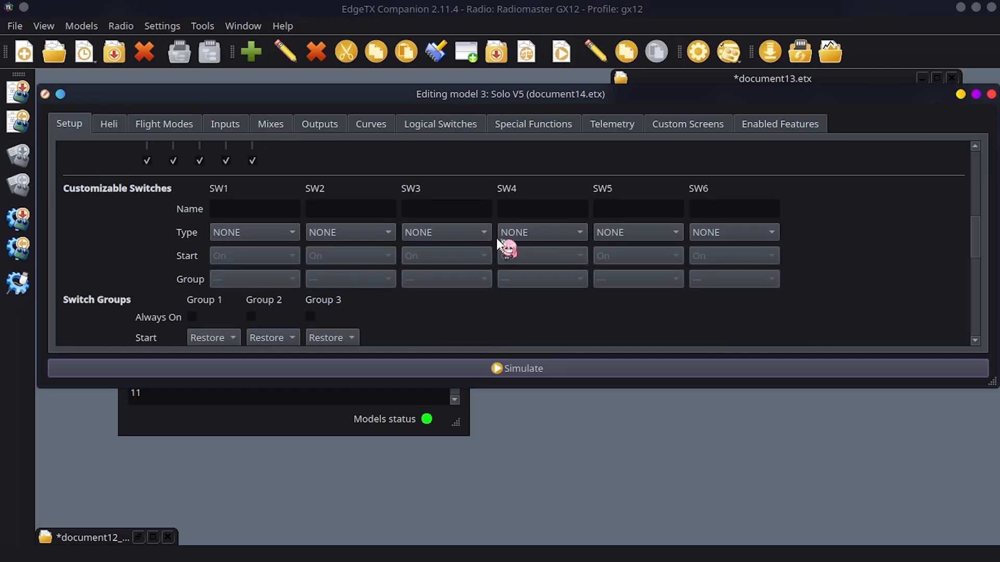
pyautogui.click(271, 263)
pyautogui.click(251, 244)
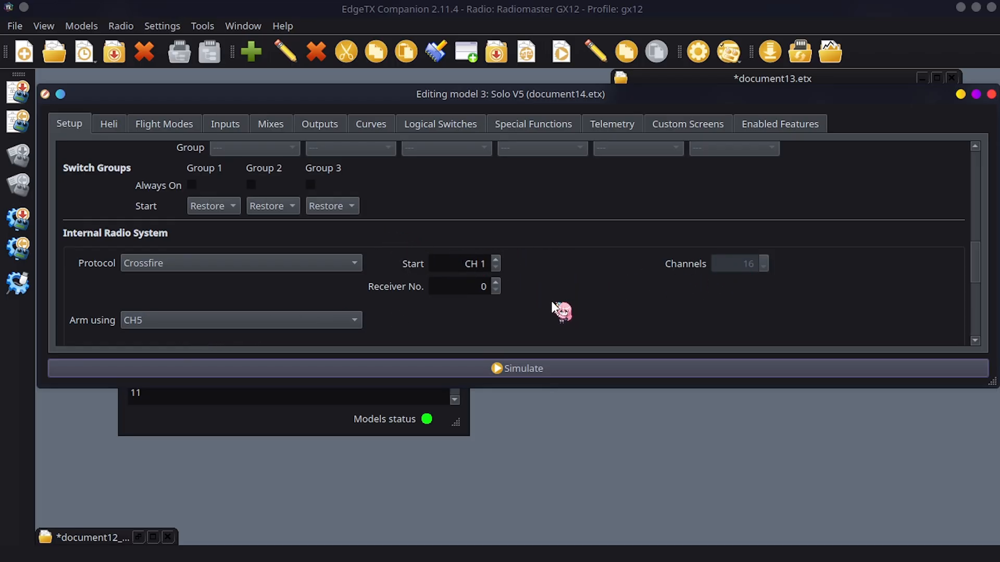
pyautogui.click(271, 124)
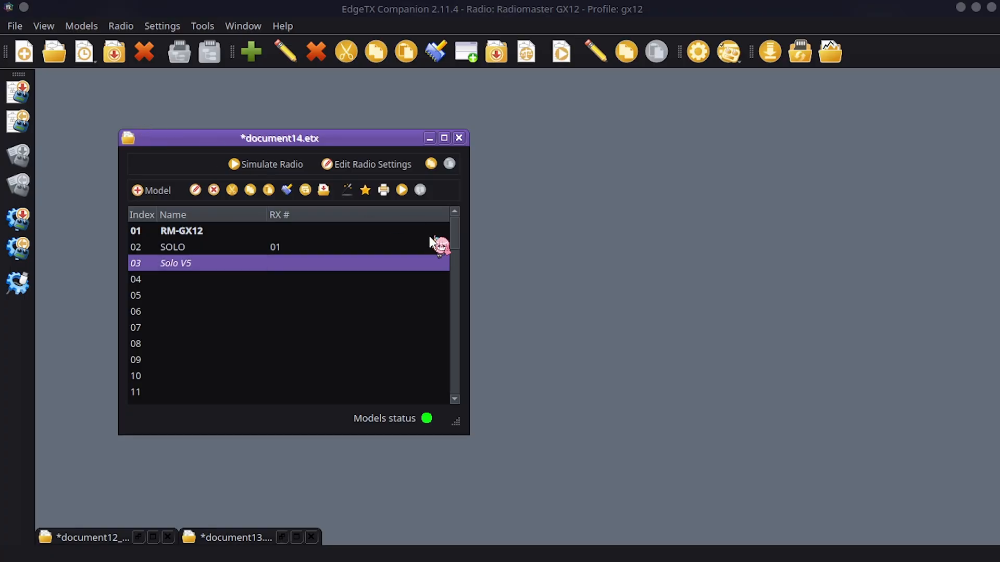
# Finish writing document14.etx with the added Solo V5 model to the radio
pyautogui.click(538, 274)
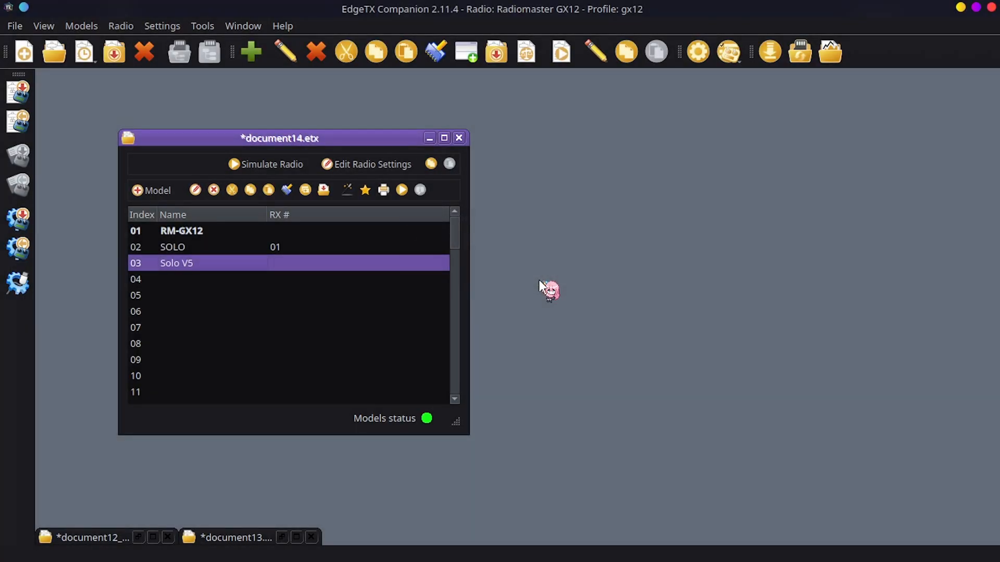